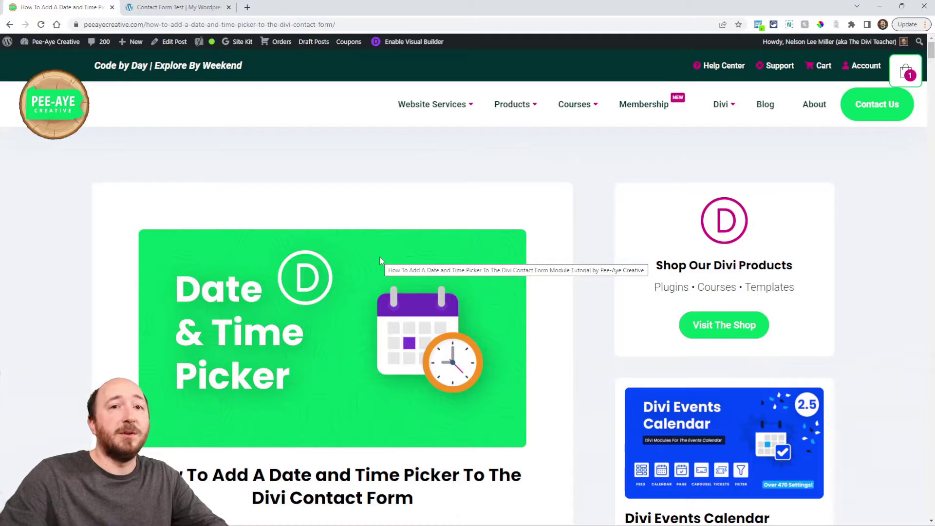
Scroll a little way down the Pee-Aye Creative date and time picker article
scroll(379, 256, "down", 1)
scroll(382, 266, "down", 1)
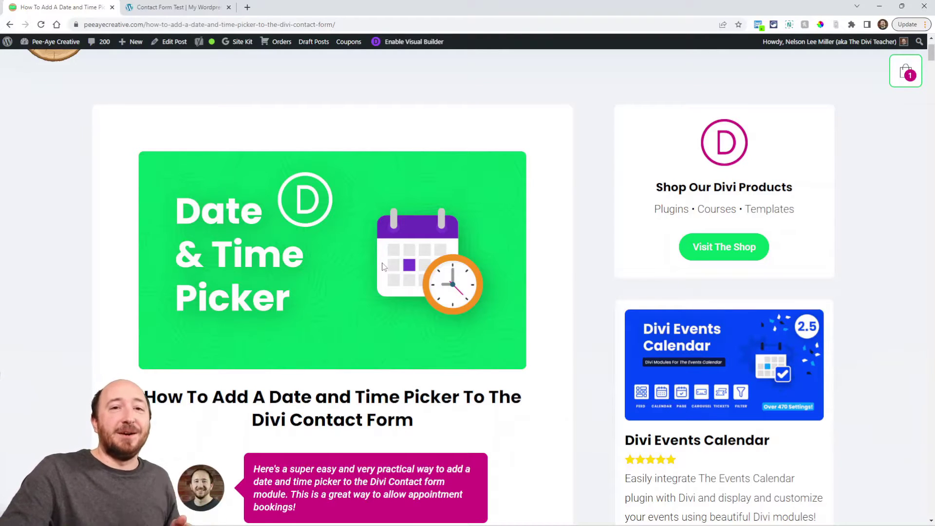
Scroll the article down to step 2, 'Add And Set Up A New Date/Time Picker Field'
scroll(383, 267, "down", 8)
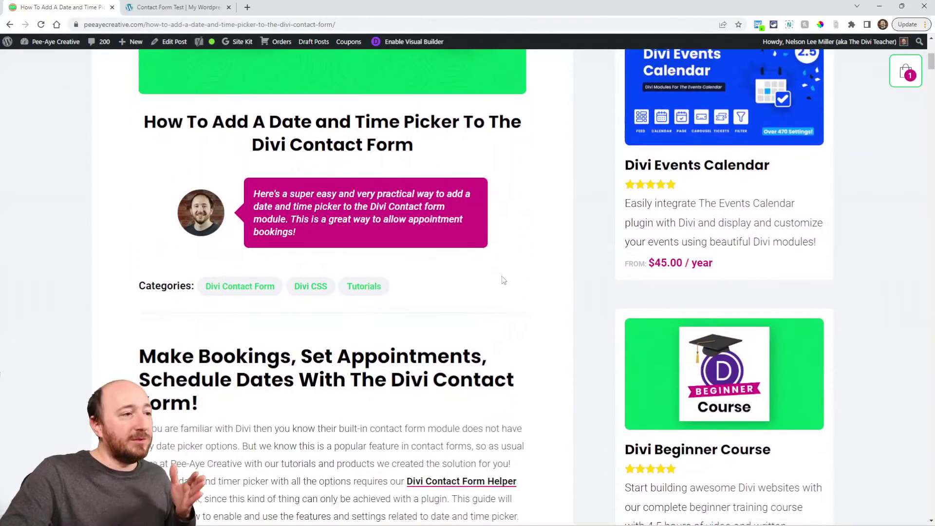
scroll(503, 276, "down", 10)
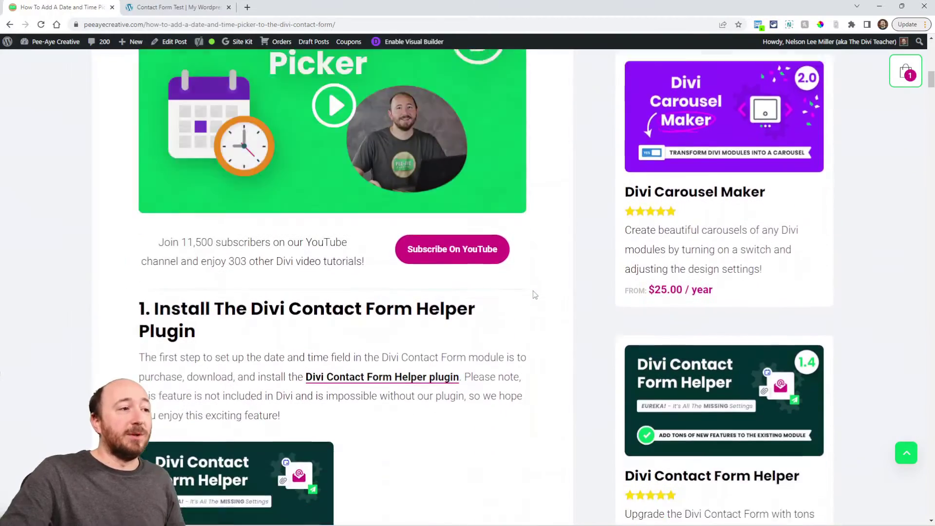
scroll(535, 295, "down", 2)
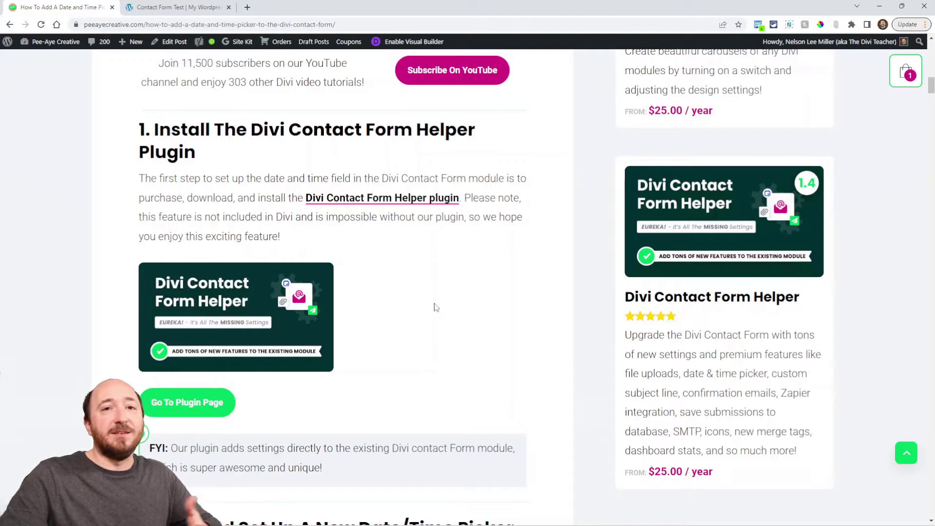
scroll(436, 306, "down", 1)
scroll(436, 307, "down", 2)
scroll(438, 299, "down", 6)
scroll(438, 299, "down", 2)
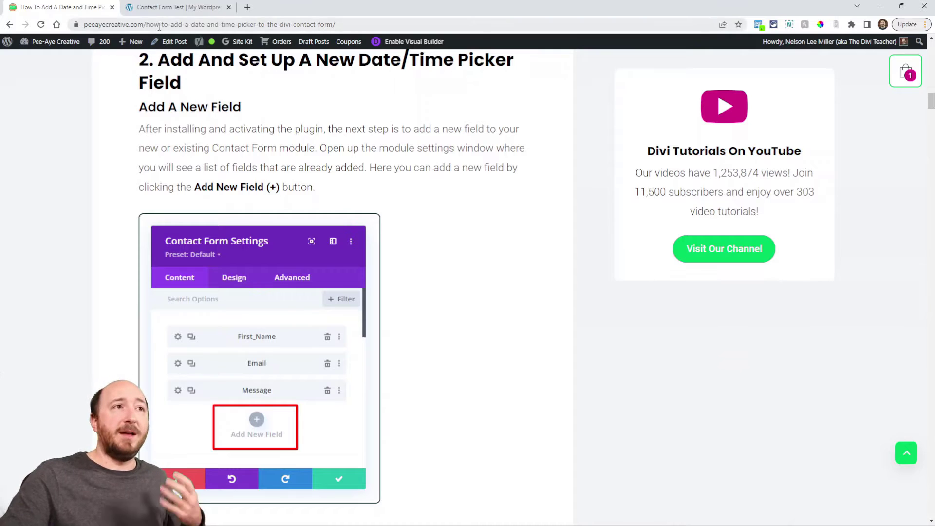
On the Contact Form Test page, open the contact form module's settings and move the panel aside
left_click(166, 8)
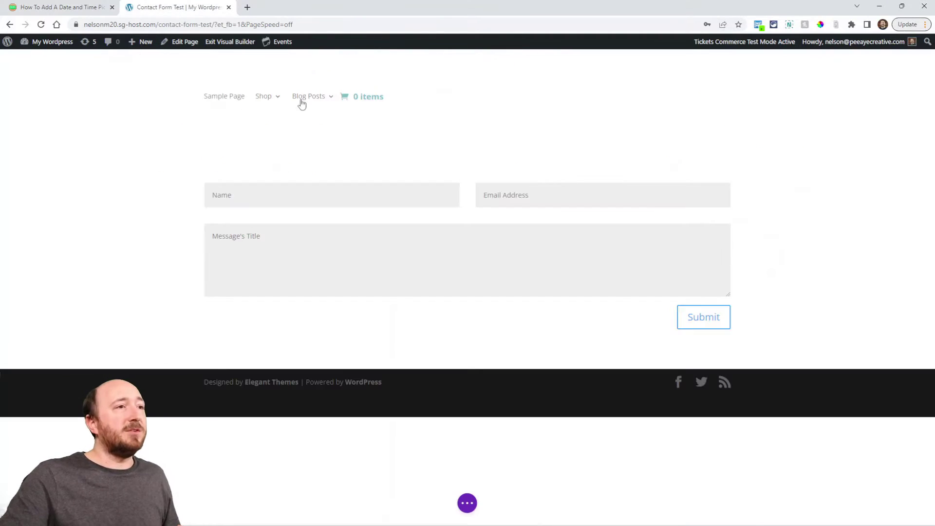
mouse_move(481, 228)
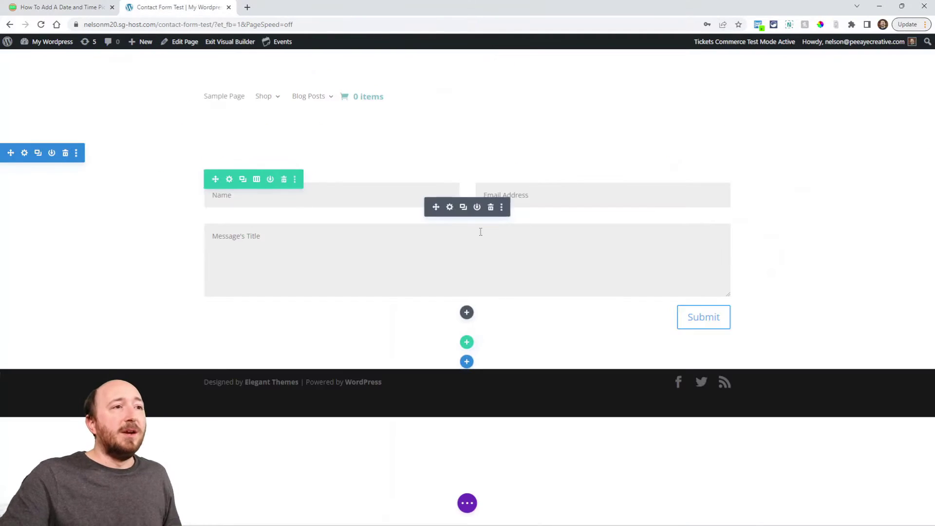
left_click(449, 208)
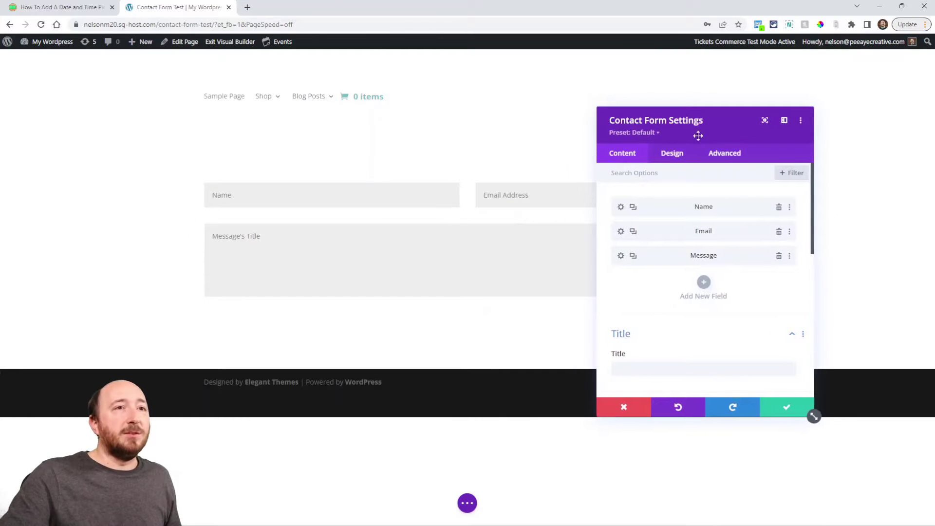
left_click_drag(675, 135, 585, 114)
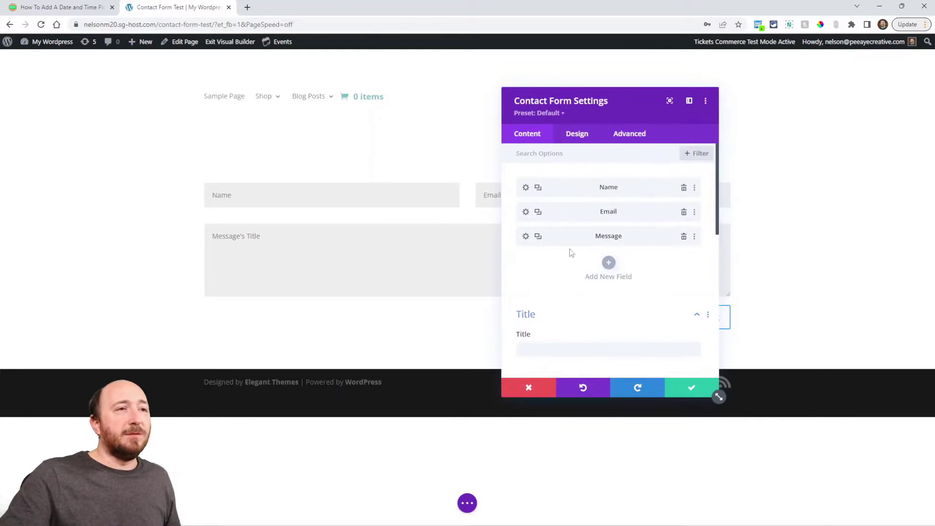
Add a new field to the contact form and label it 'Date Picker'
left_click(610, 263)
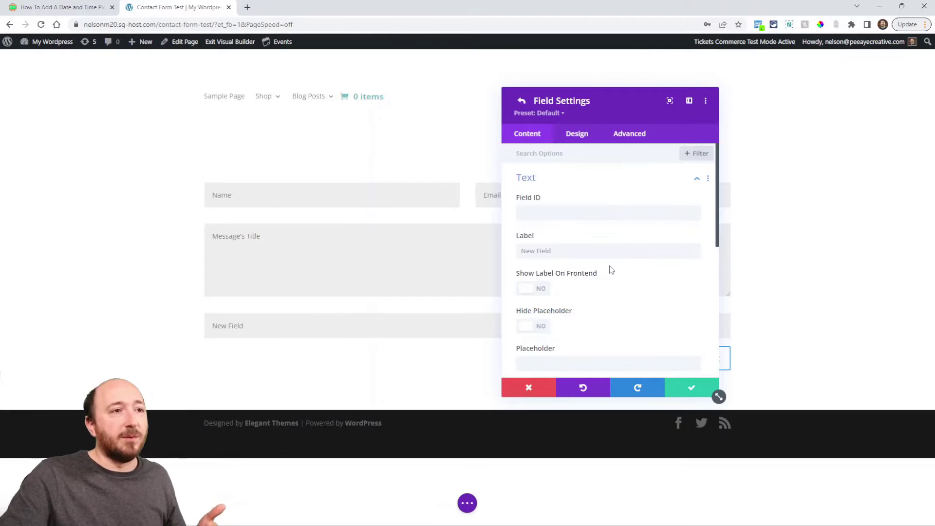
left_click(535, 252)
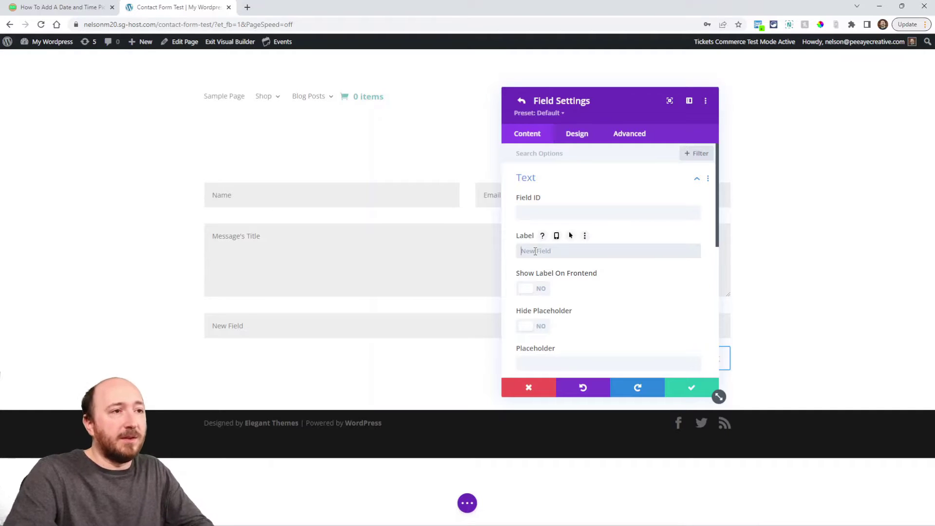
type("Date Picker")
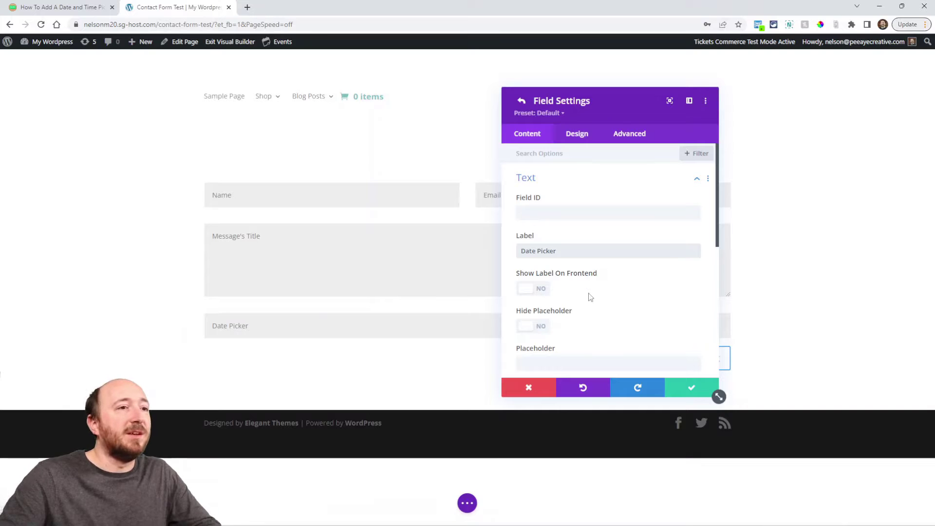
scroll(591, 297, "down", 4)
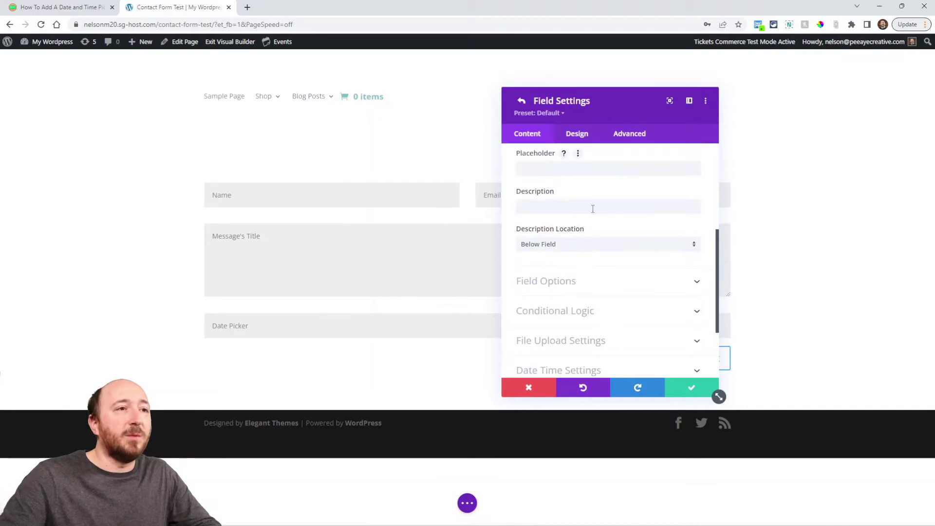
scroll(565, 210, "down", 1)
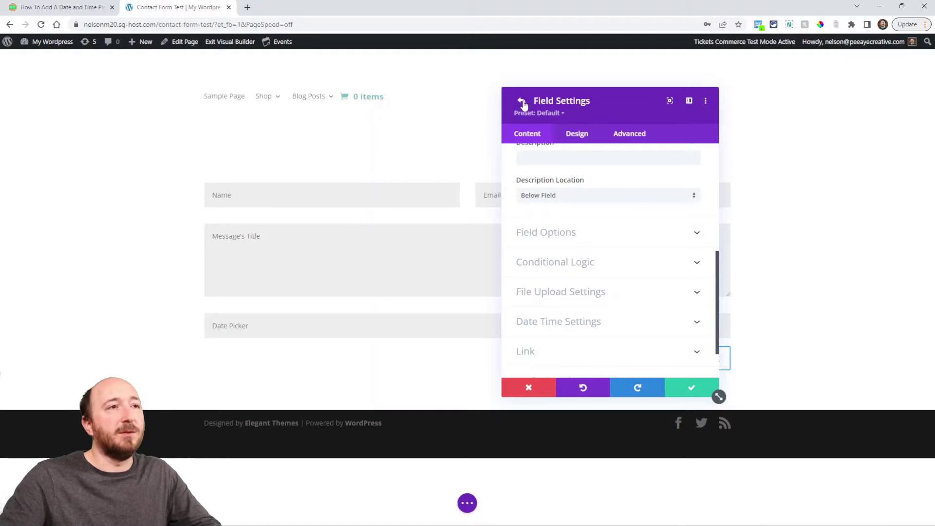
scroll(561, 249, "up", 5)
Enable Use As Date/Time Picker under Date Time Settings and enlarge the settings panel
left_click(545, 181)
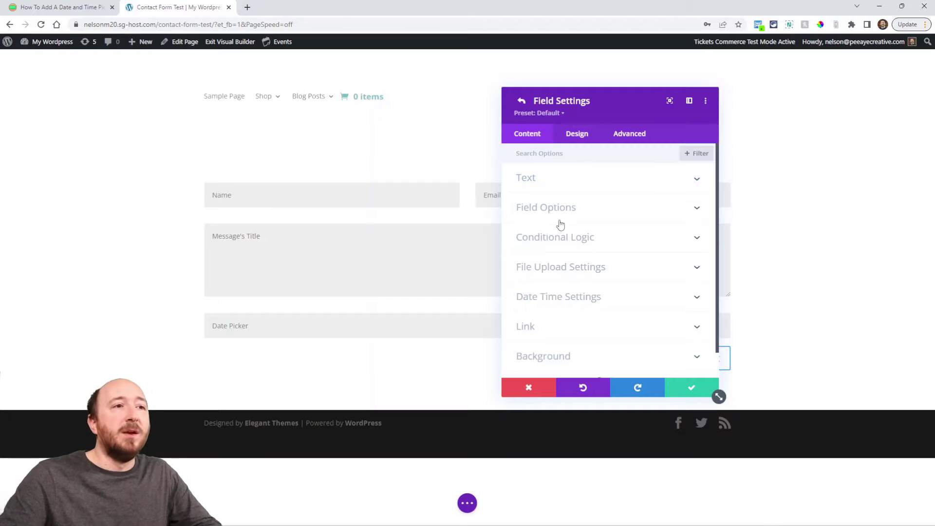
left_click(558, 306)
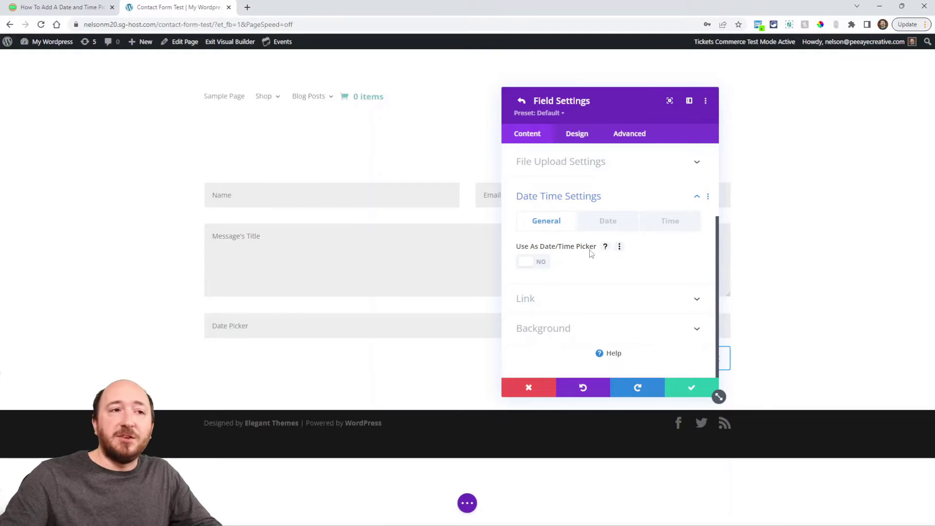
left_click(531, 264)
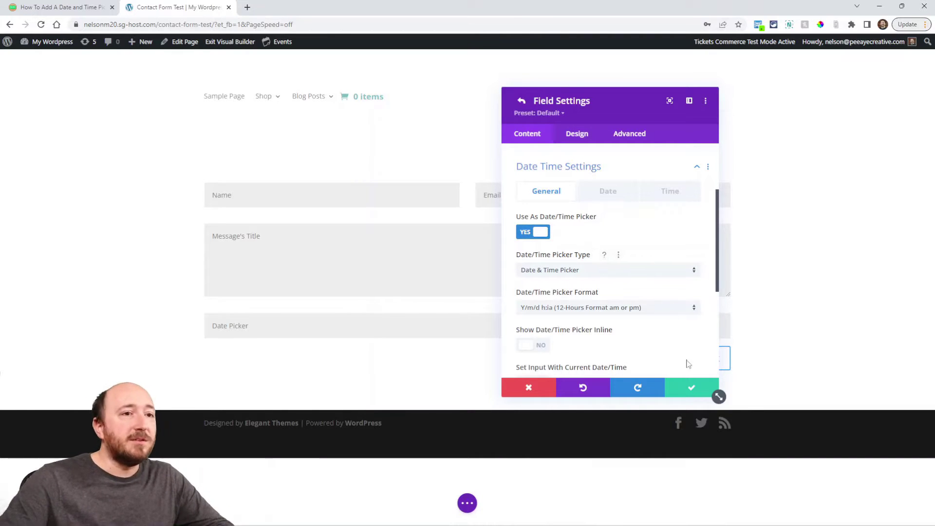
left_click_drag(719, 396, 753, 465)
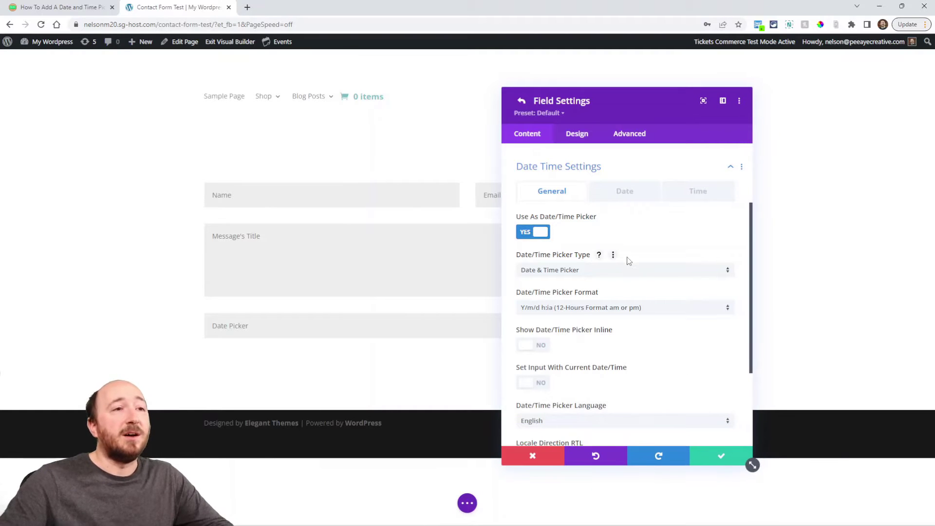
scroll(627, 262, "down", 1)
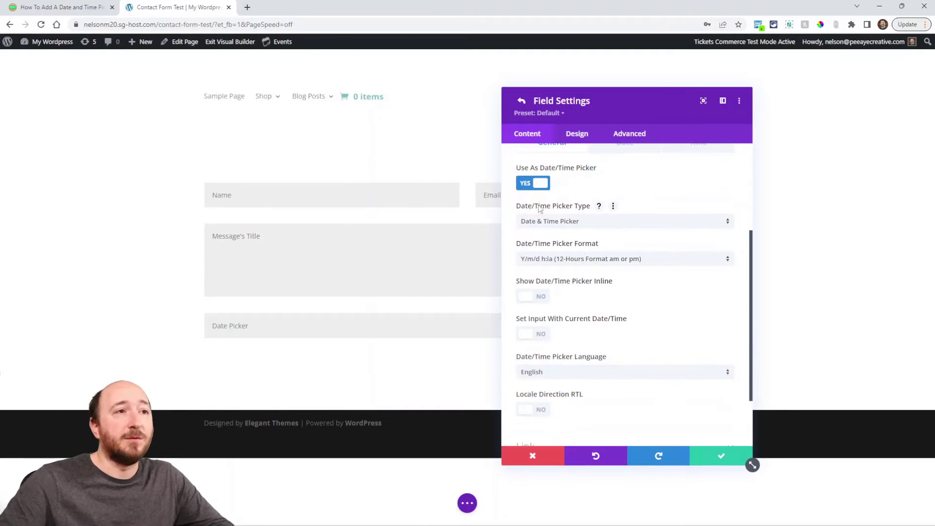
left_click(567, 226)
left_click(555, 247)
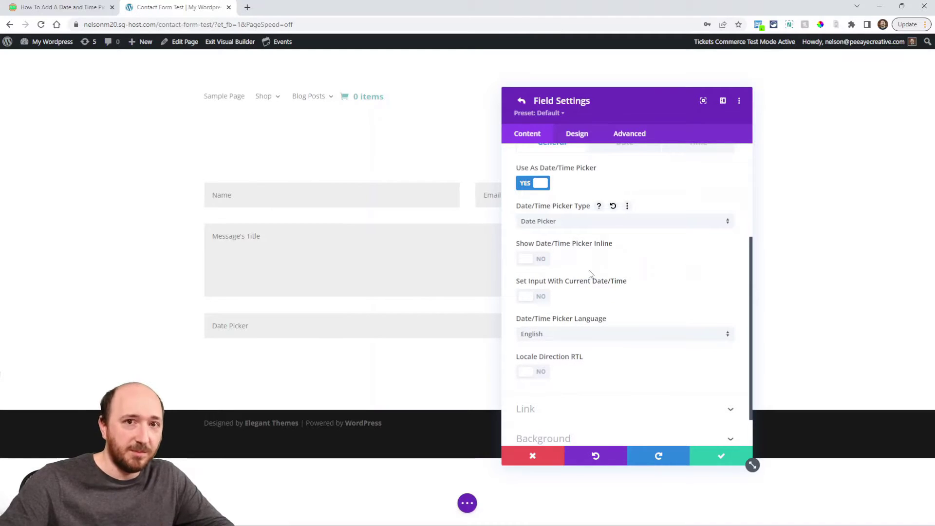
left_click(550, 225)
left_click(565, 264)
left_click(554, 225)
left_click(560, 230)
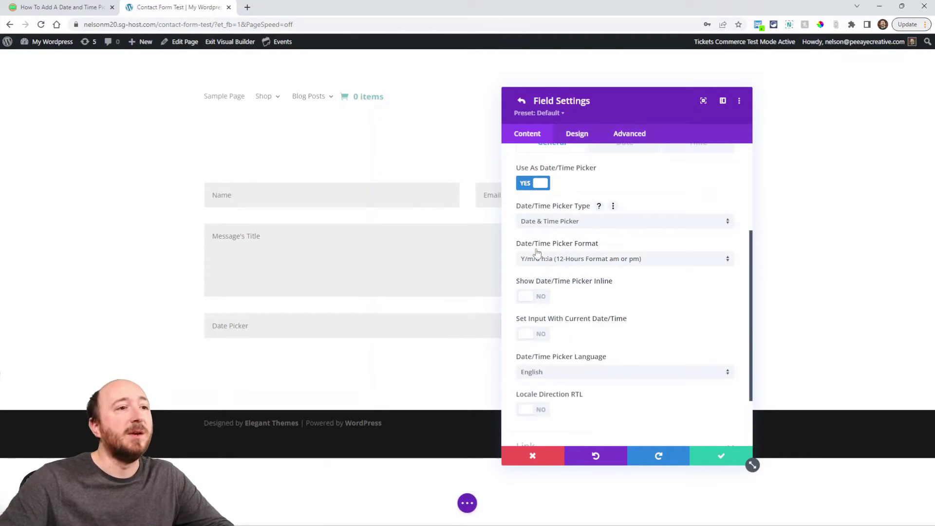
scroll(585, 236, "up", 2)
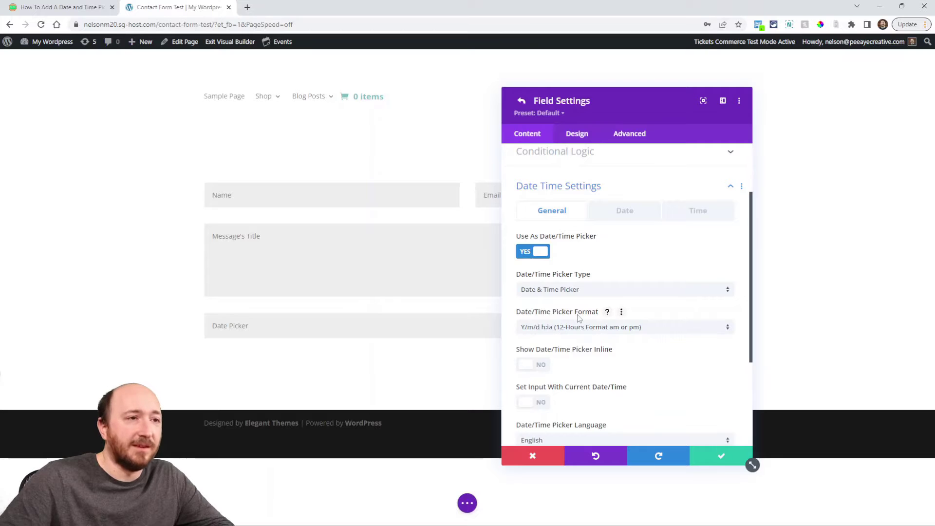
left_click(571, 327)
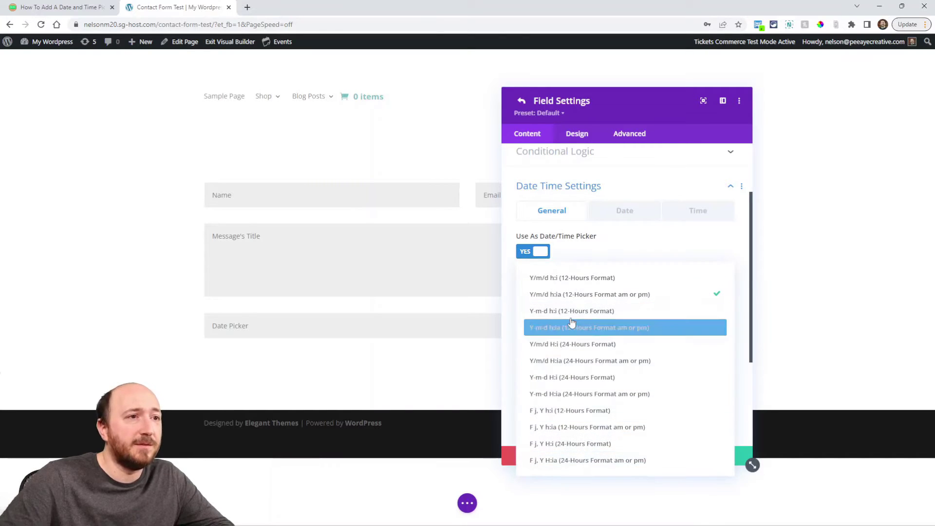
left_click(655, 256)
scroll(656, 278, "down", 1)
scroll(611, 225, "up", 1)
left_click(619, 214)
left_click(554, 252)
left_click(682, 219)
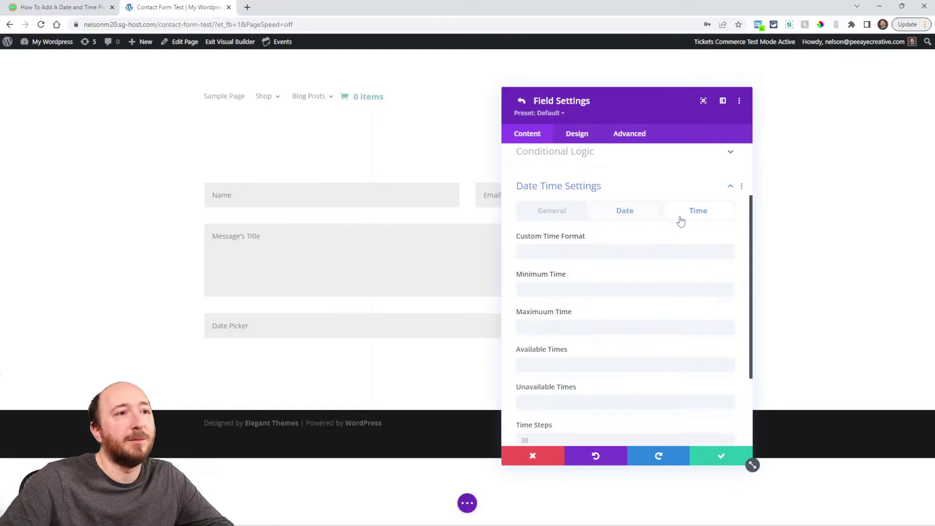
left_click(556, 211)
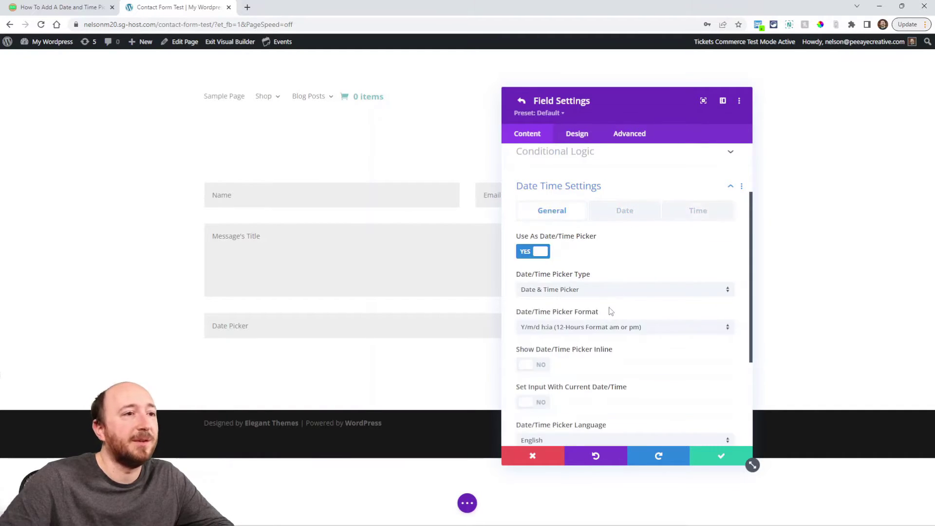
Toggle Show Date/Time Picker Inline on, off, and finally back to YES
scroll(610, 310, "down", 2)
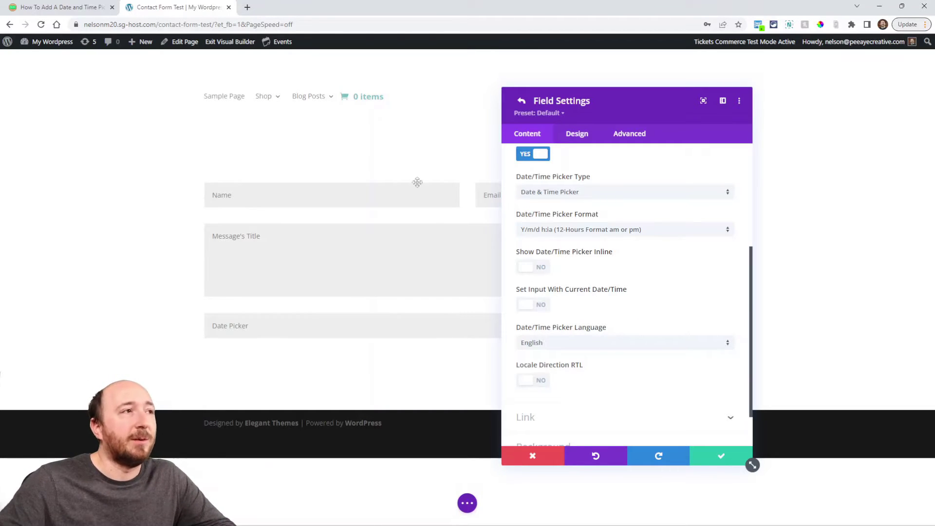
left_click(539, 272)
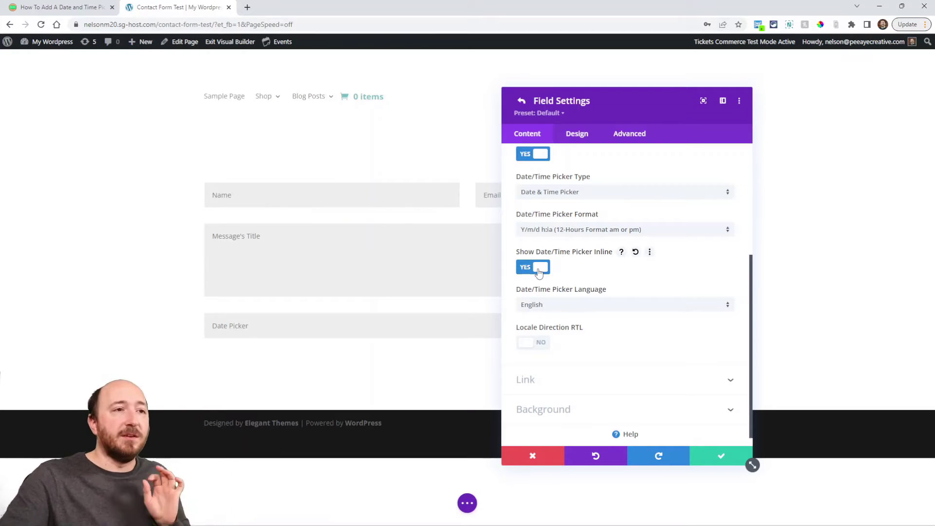
left_click(539, 272)
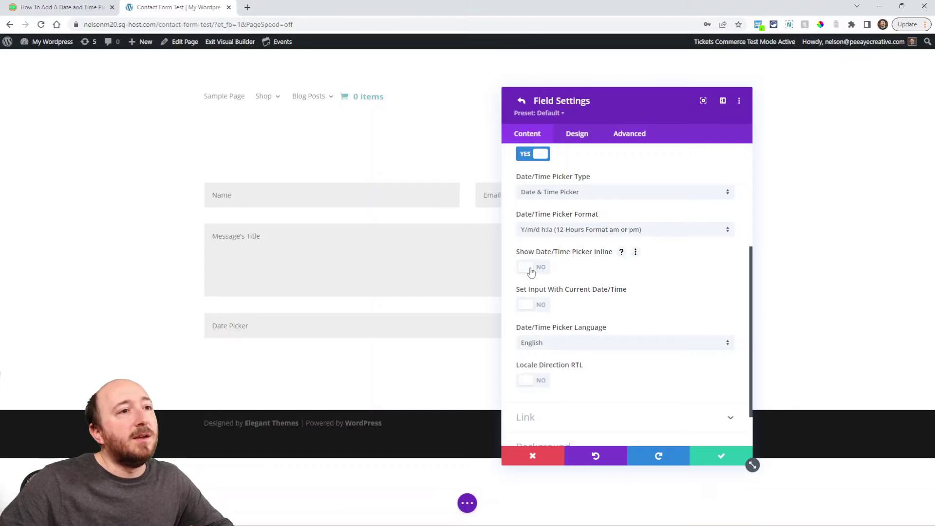
left_click(531, 267)
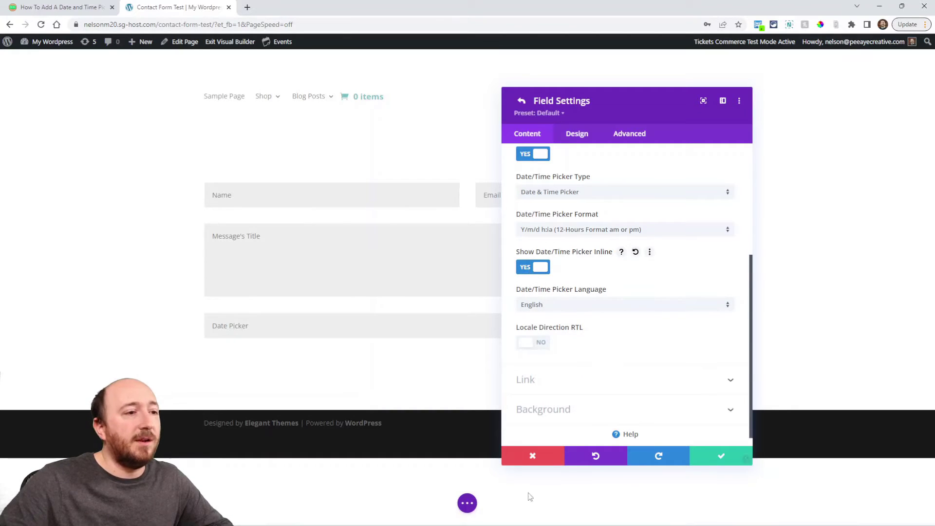
Try the inline calendar live, then set Show Date/Time Picker Inline to NO and save
left_click(467, 502)
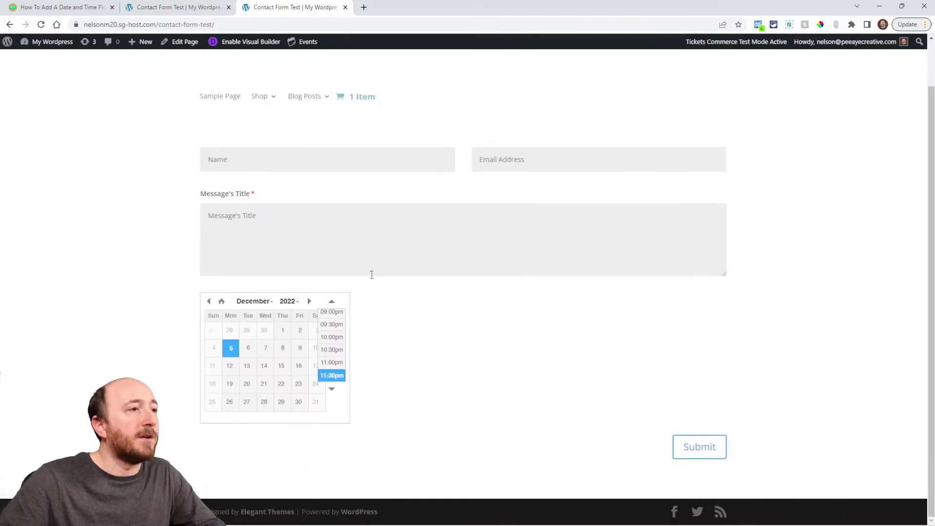
left_click(264, 350)
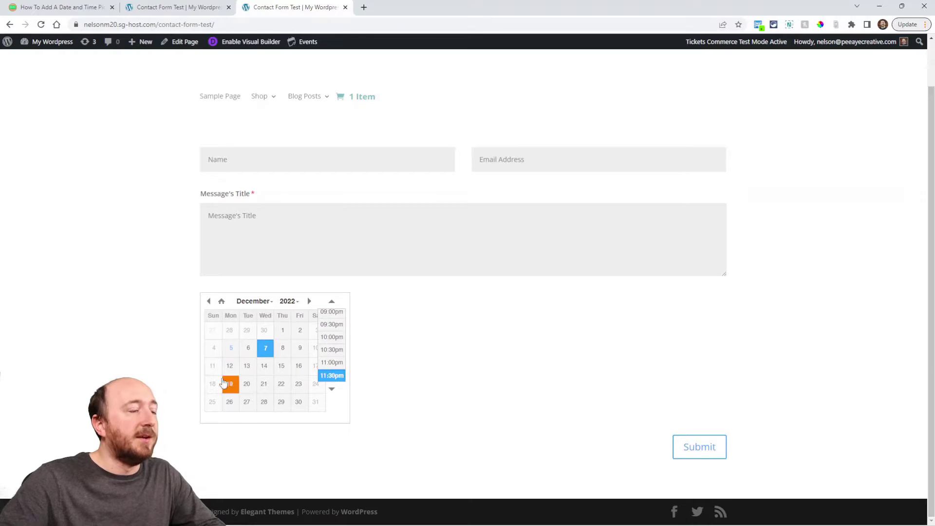
left_click(165, 7)
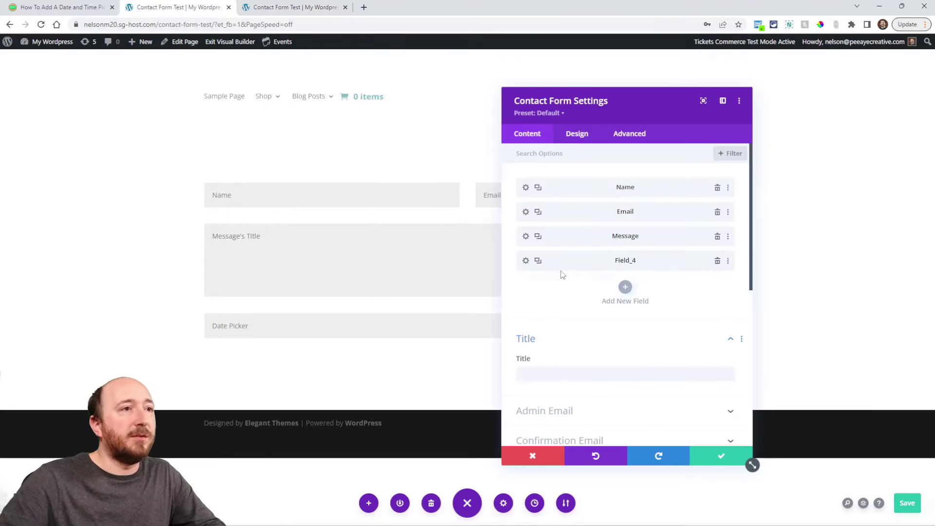
left_click(525, 260)
scroll(628, 292, "down", 10)
left_click(531, 255)
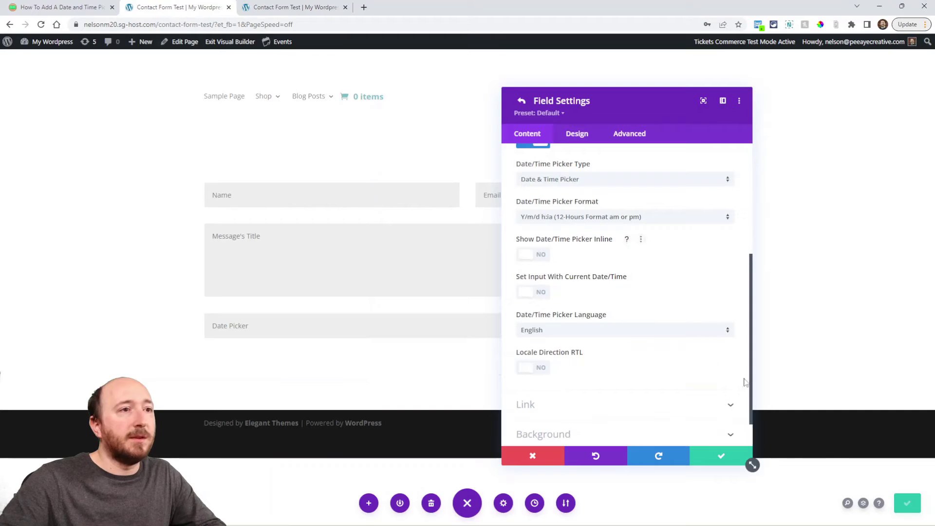
left_click(895, 505)
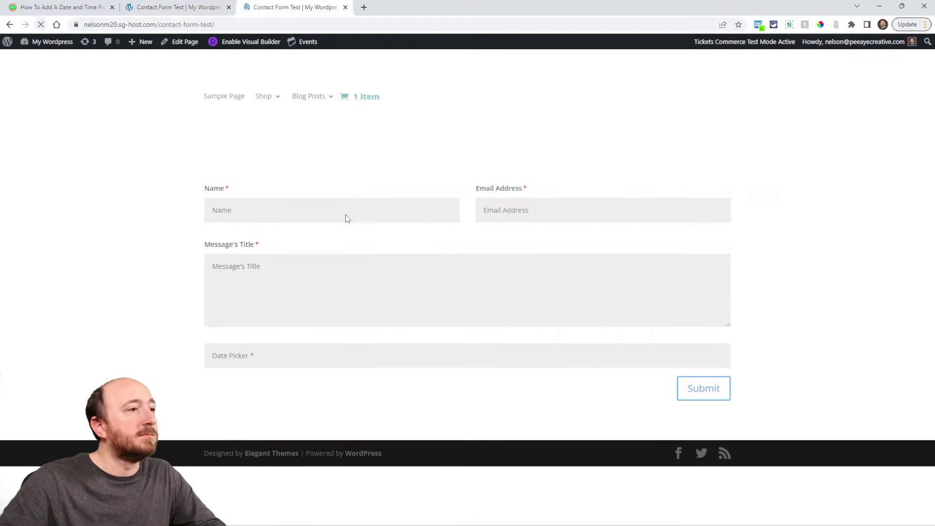
On the live form, pick 14 December from the pop-up calendar, giving 2022/12/14 11:34pm
left_click(231, 356)
left_click(264, 427)
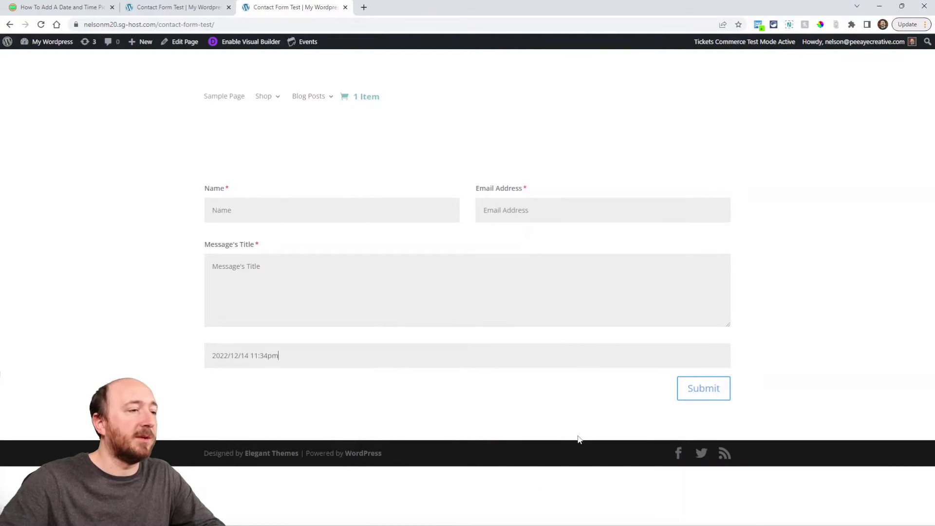
left_click(288, 358)
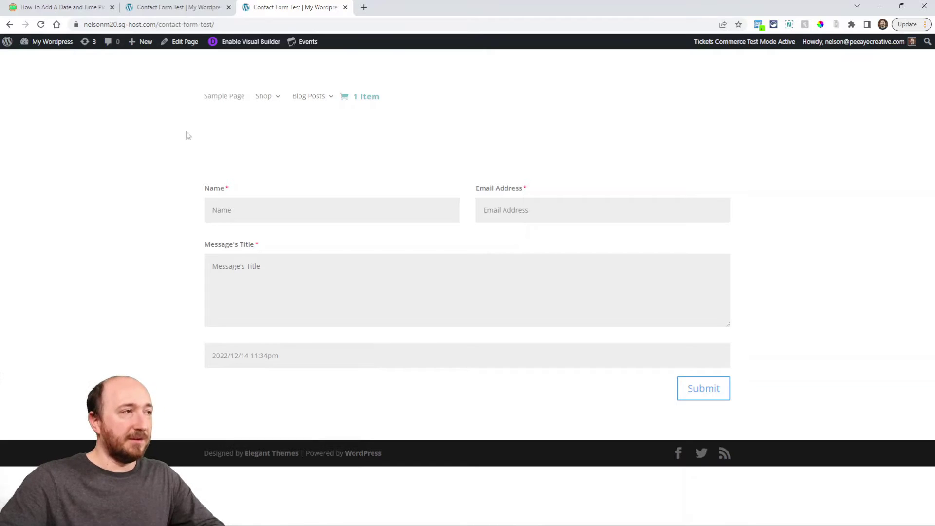
In the Date options, add Monday to the disabled week days alongside weekends
left_click(174, 8)
scroll(633, 341, "up", 4)
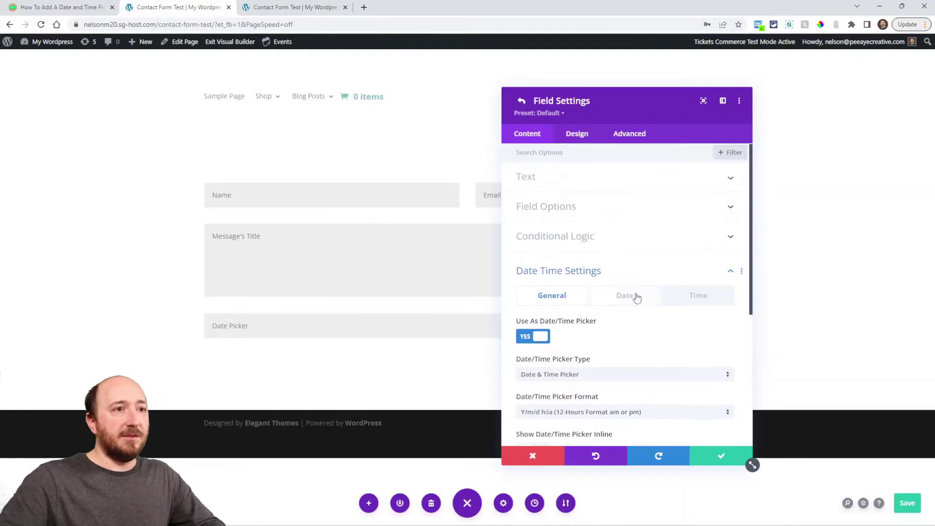
scroll(646, 307, "down", 2)
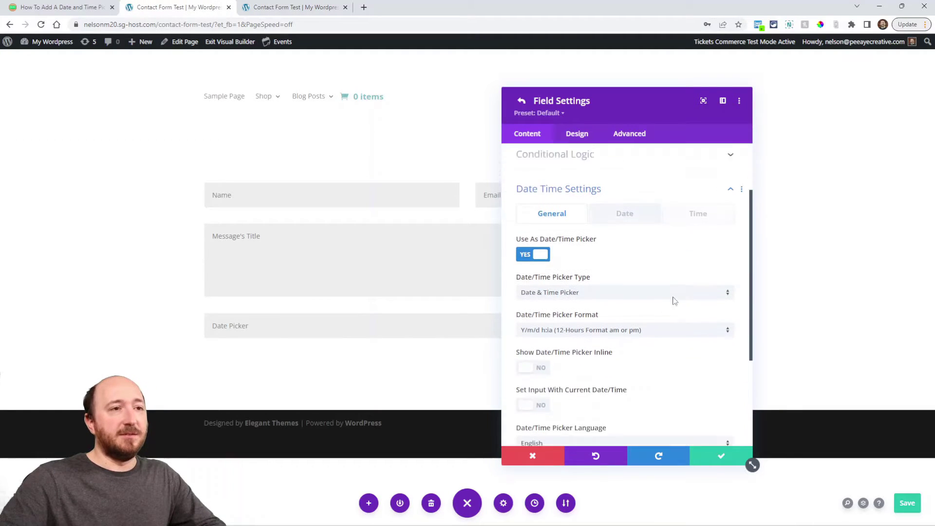
left_click(618, 204)
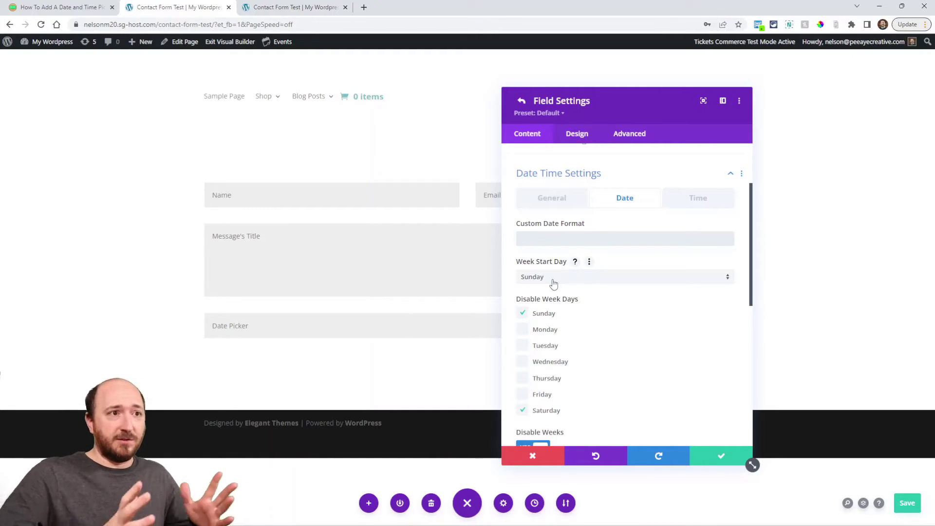
scroll(595, 318, "down", 2)
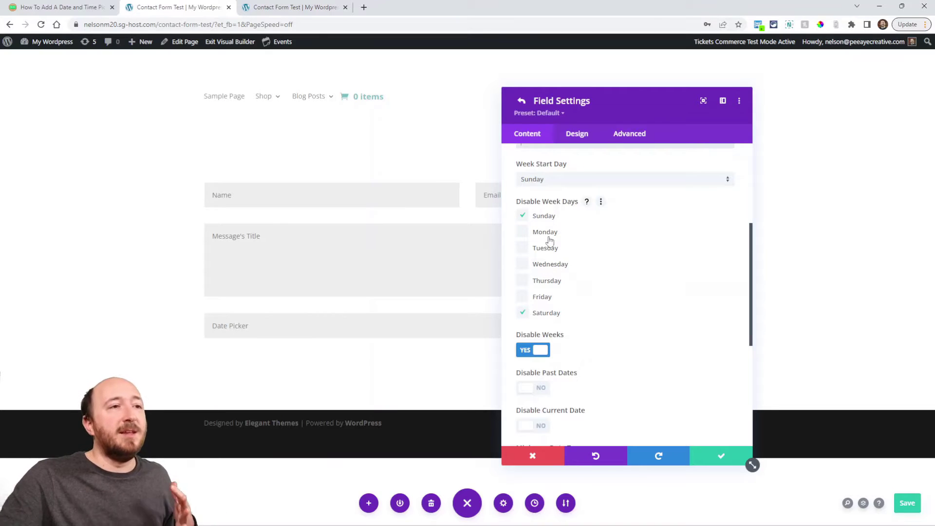
left_click(523, 217)
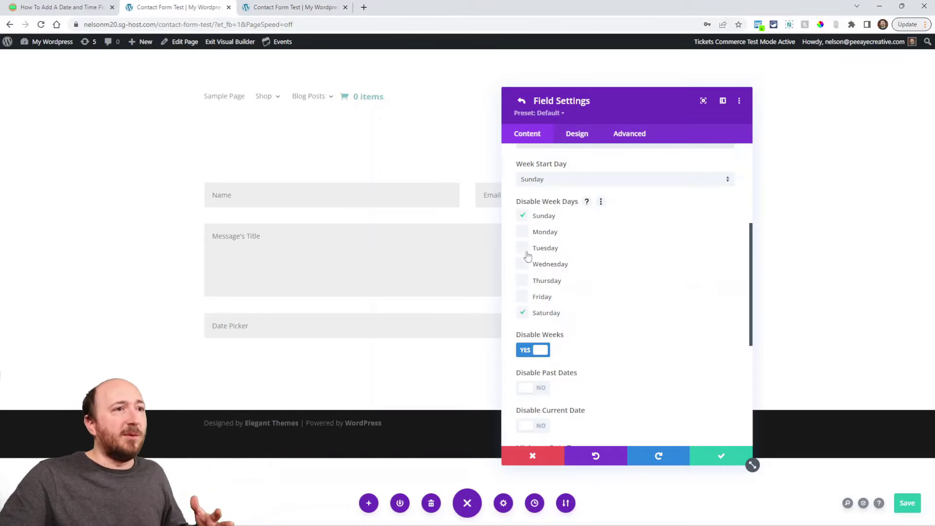
left_click(522, 233)
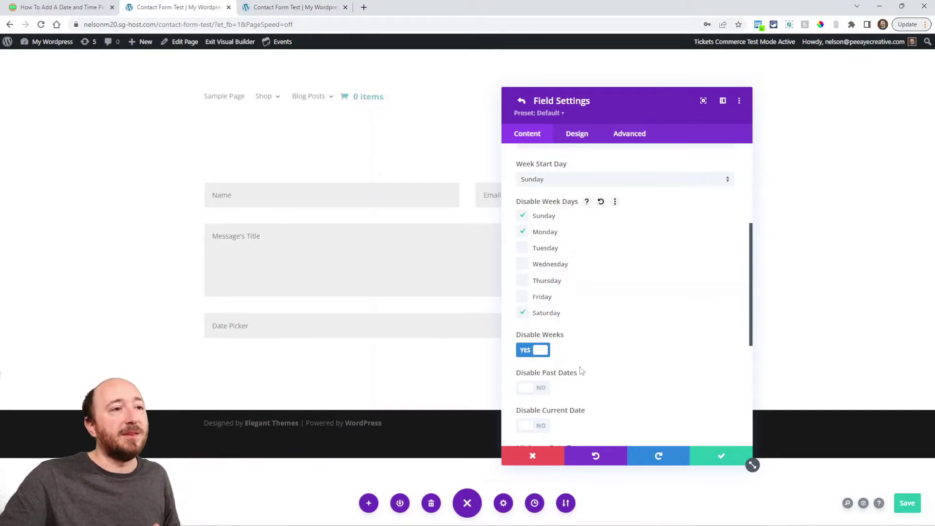
Set Disable Past Dates and Disable Current Date to YES
scroll(587, 372, "down", 1)
scroll(581, 379, "down", 1)
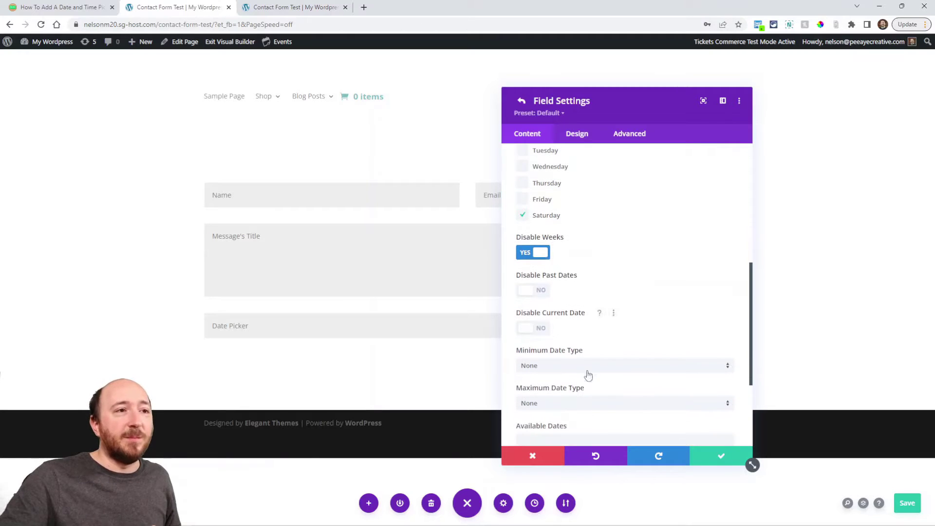
left_click(532, 291)
scroll(583, 335, "down", 2)
left_click(530, 233)
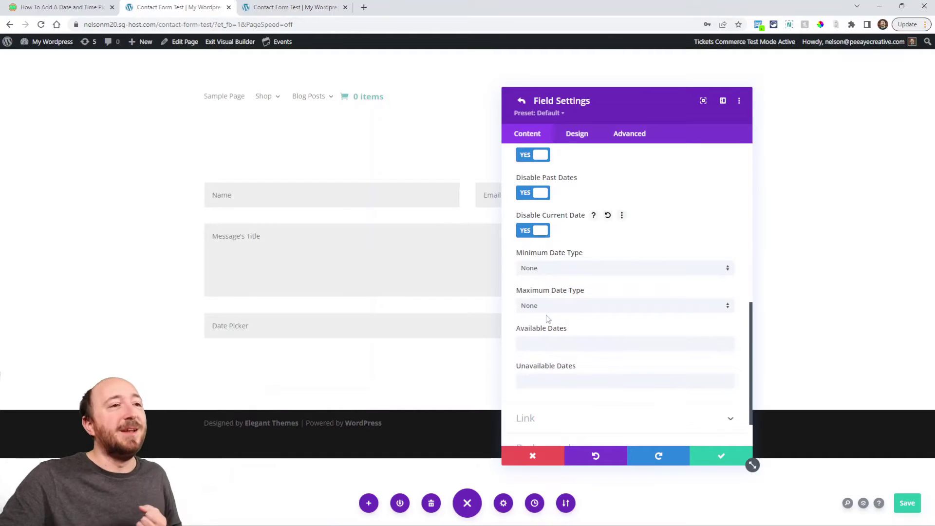
scroll(545, 323, "up", 1)
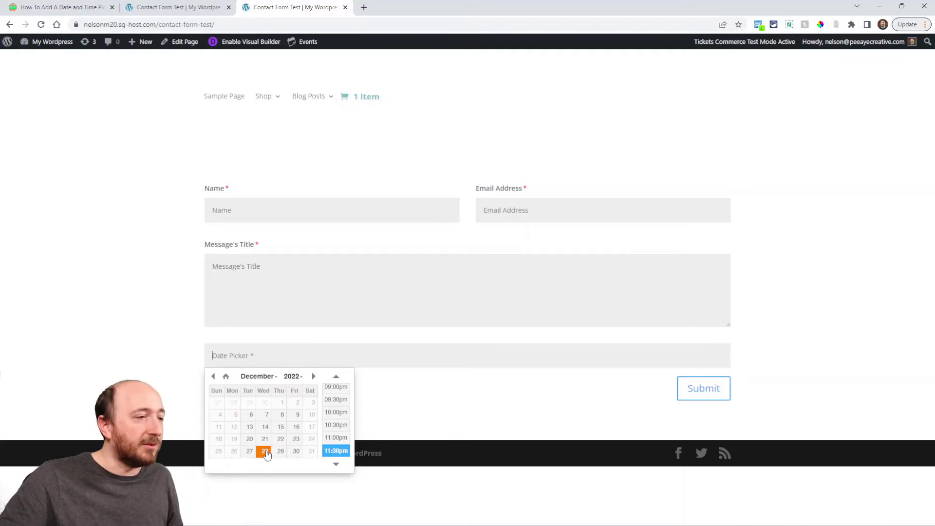
After trying 28 December on the live form, set Minimum Date Type to Fixed
left_click(267, 454)
left_click(181, 7)
scroll(553, 207, "down", 2)
left_click(541, 217)
left_click(541, 241)
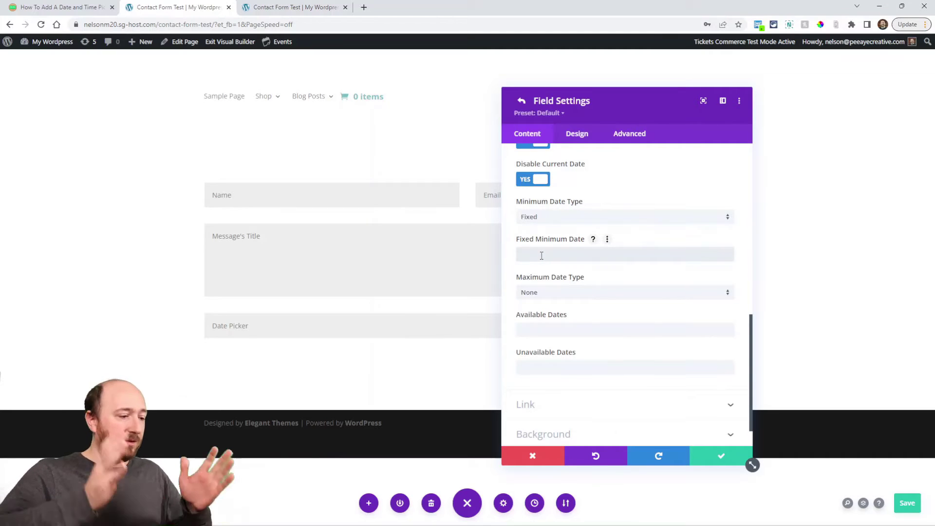
Set Maximum Date Type to Fixed, leaving both Fixed Minimum and Maximum Date empty
left_click(542, 255)
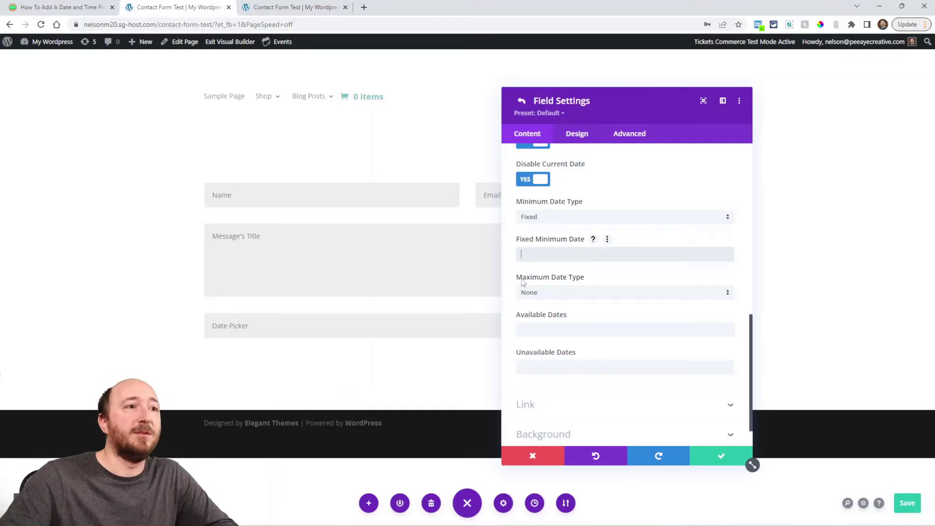
left_click(552, 293)
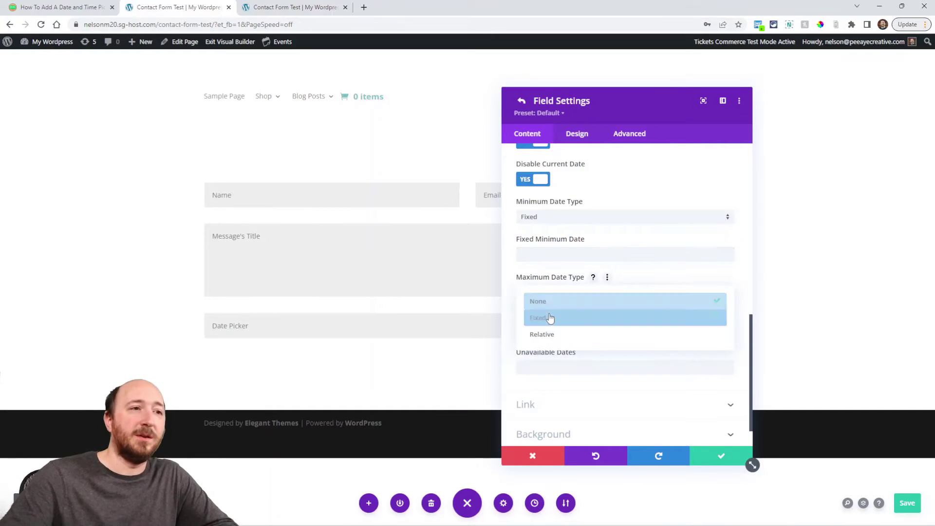
left_click(550, 319)
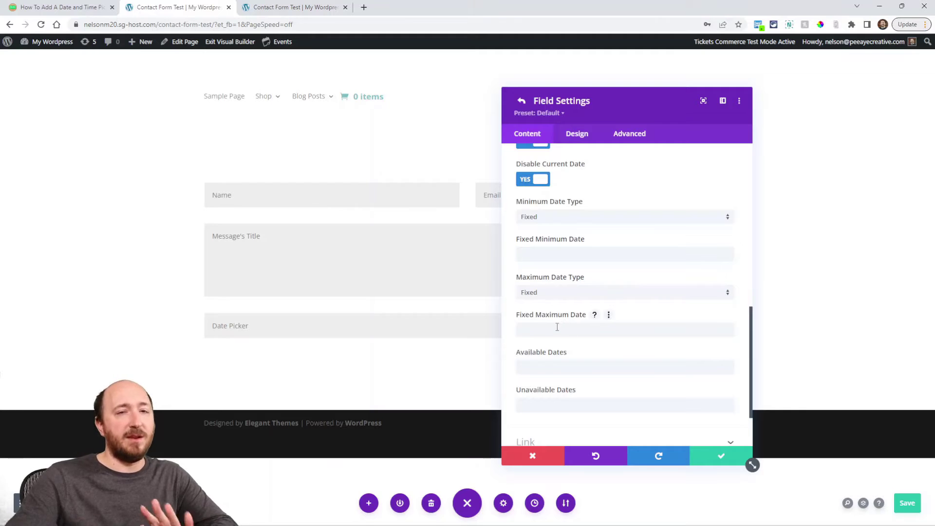
left_click(545, 330)
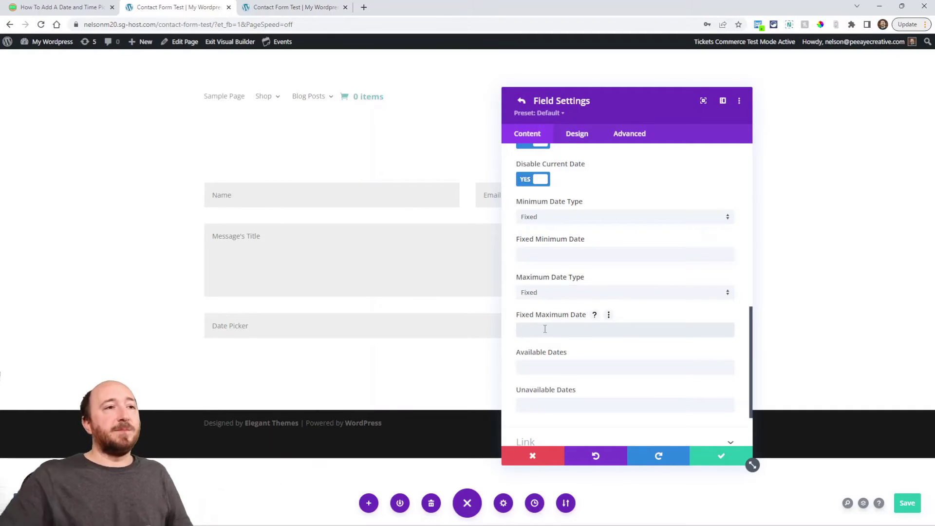
Switch the Minimum Date Type to Relative and enter +3 as the relative minimum date
left_click(542, 217)
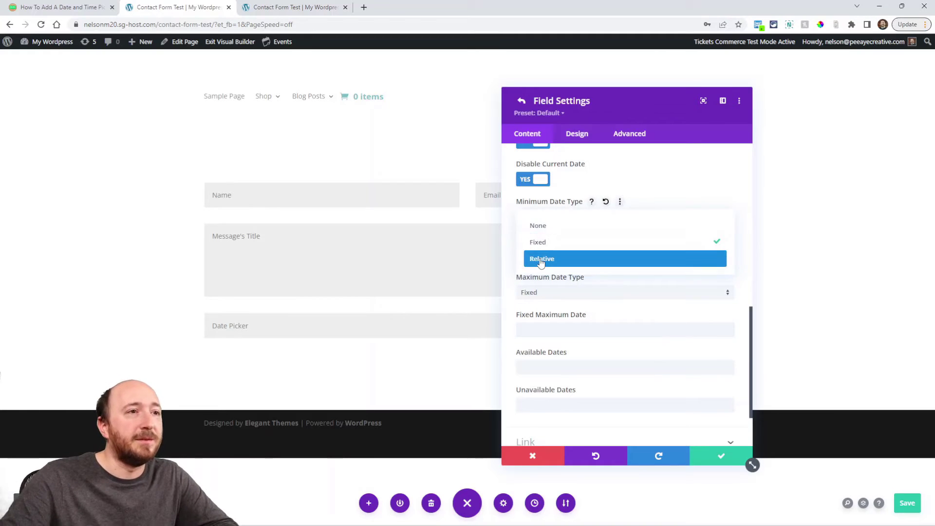
left_click(540, 261)
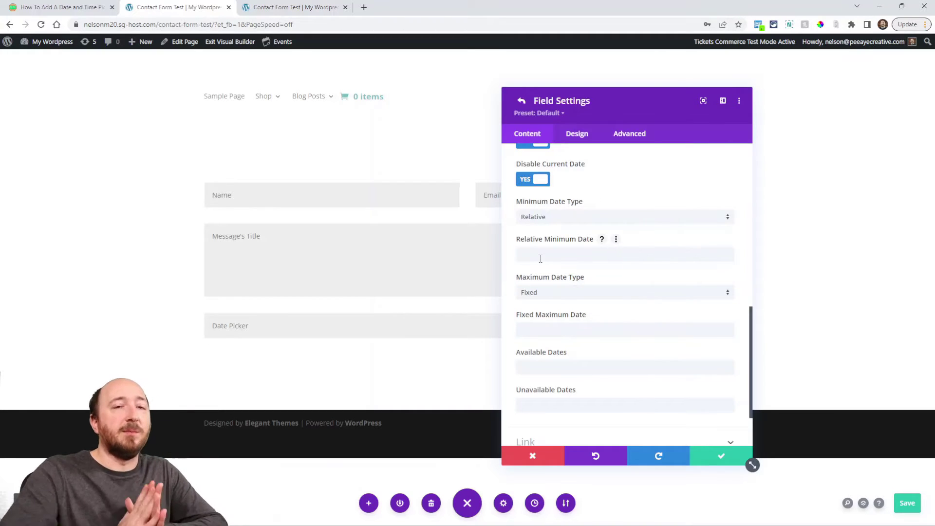
left_click(540, 258)
type("+3")
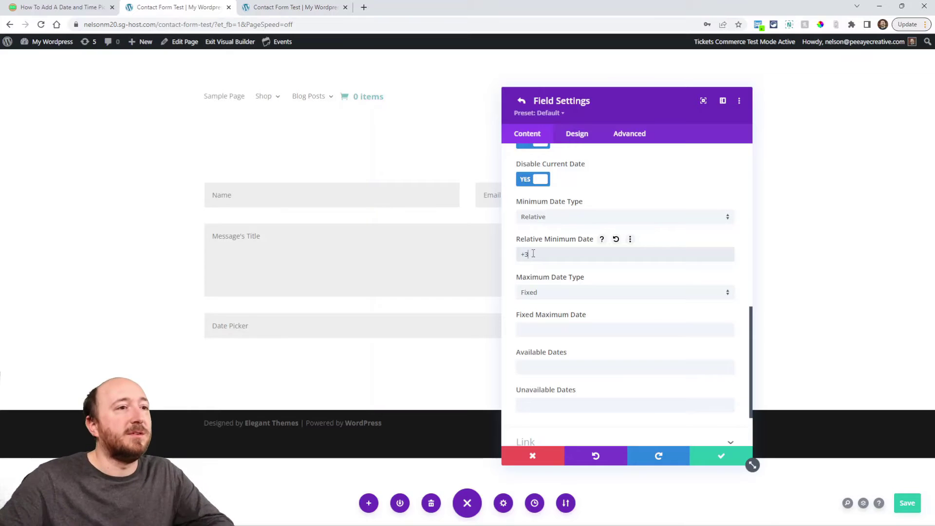
Set the Date Picker's Maximum Date Type to Relative
left_click(535, 293)
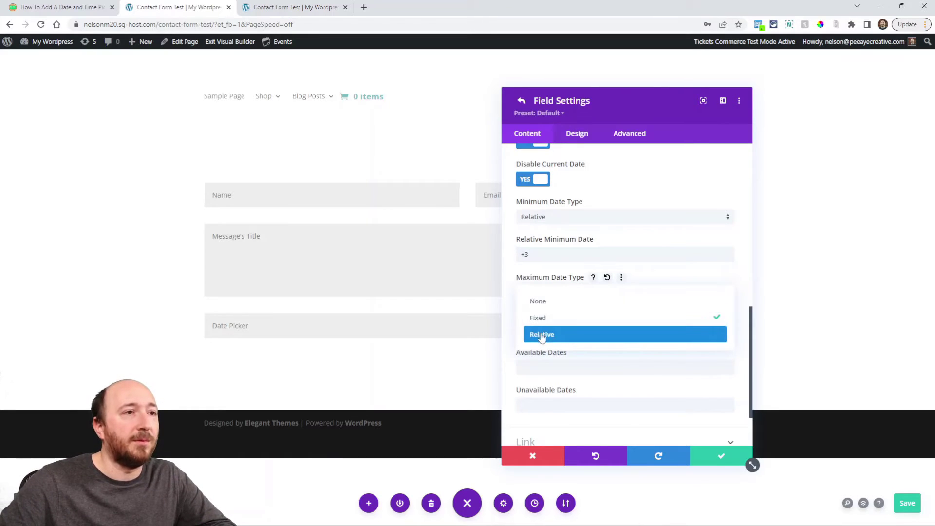
left_click(537, 333)
scroll(608, 311, "down", 2)
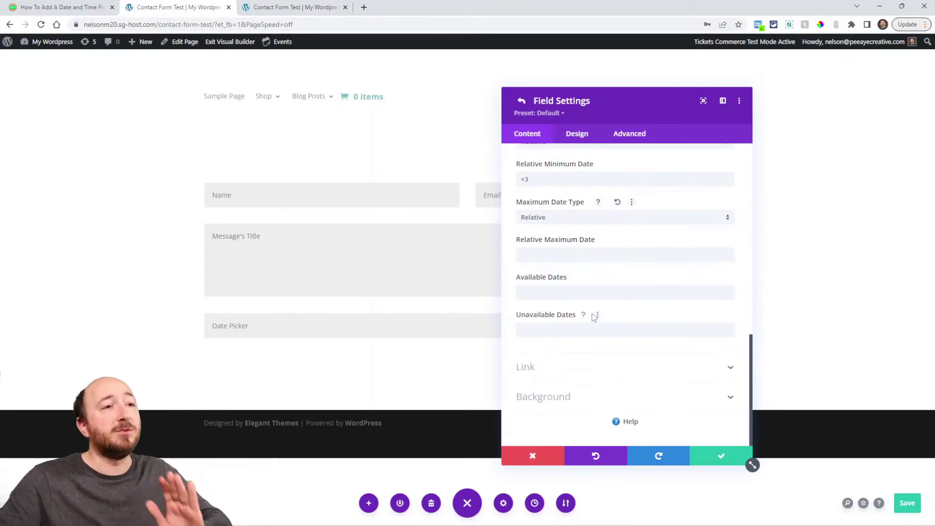
Read the Available Dates help and look at the Available and Unavailable Dates fields
left_click(575, 279)
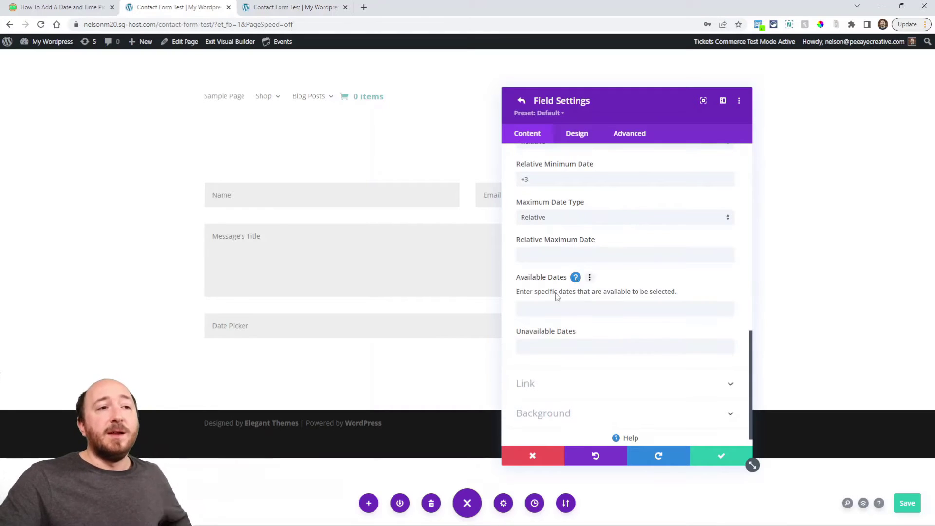
left_click(575, 279)
left_click(575, 279)
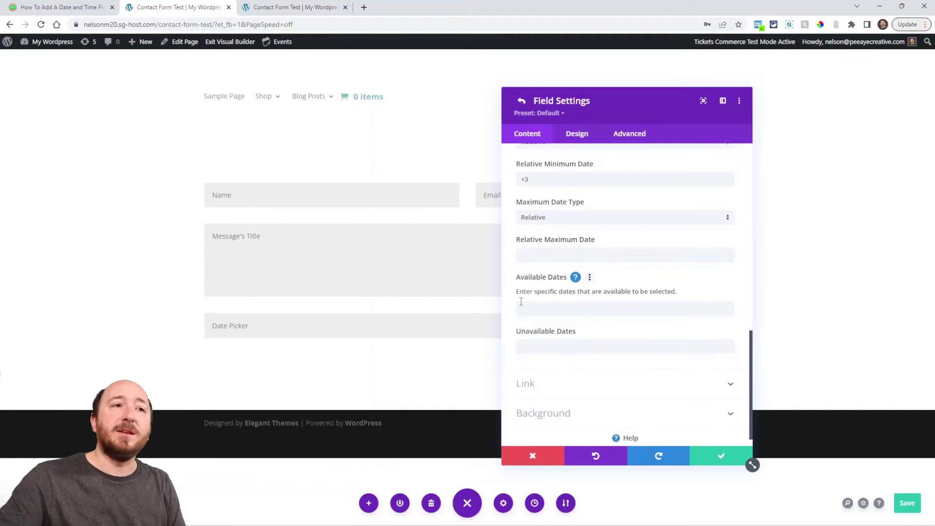
left_click(577, 276)
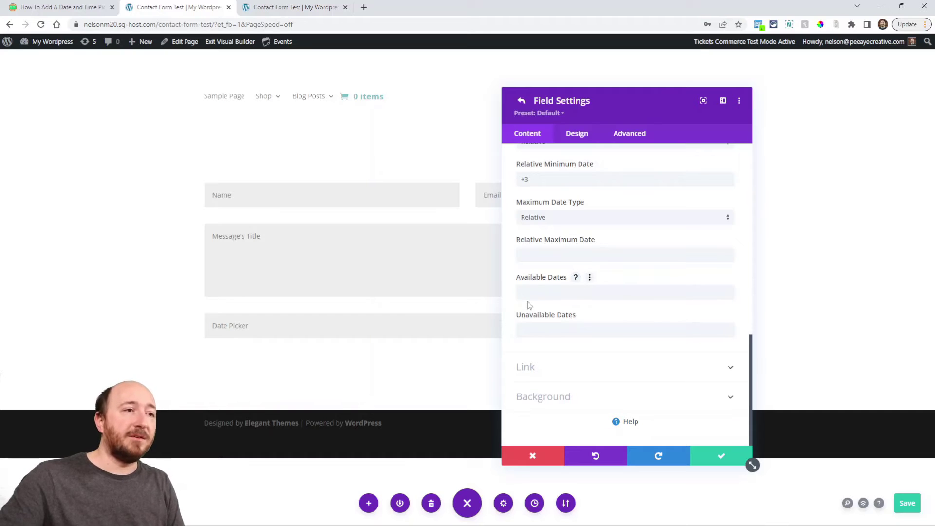
left_click(576, 294)
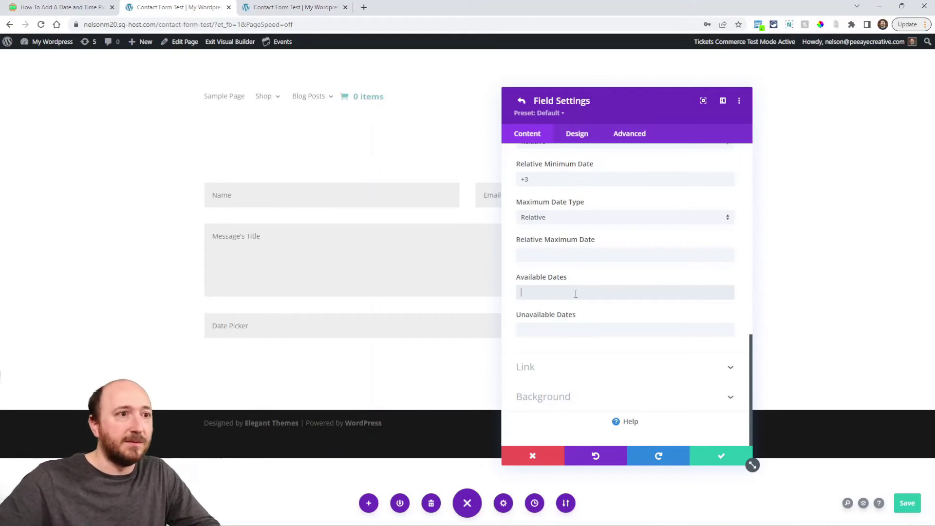
left_click(544, 332)
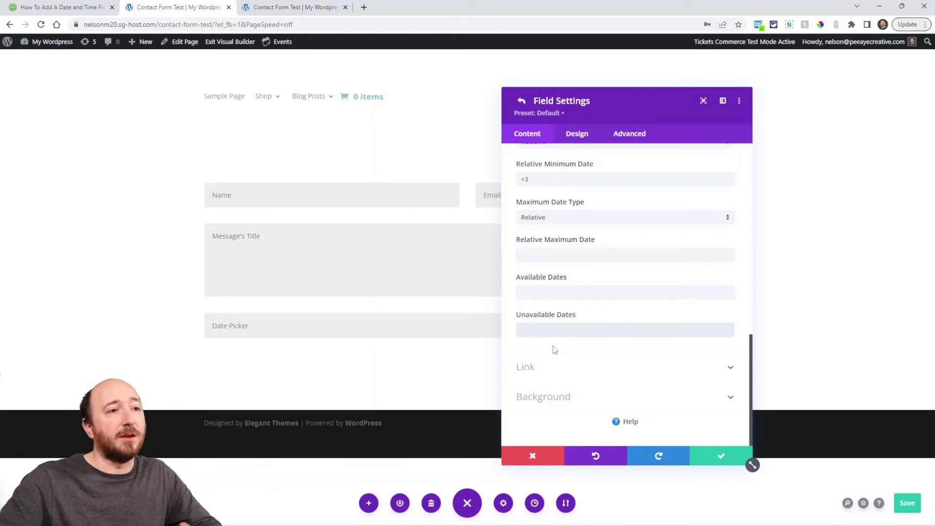
scroll(556, 349, "up", 12)
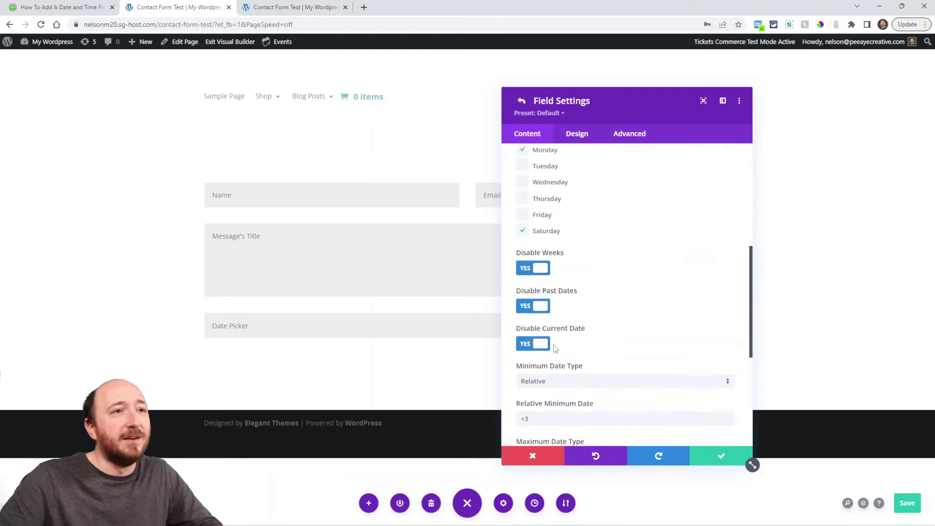
In the Time settings, set Minimum Time 9:00 AM, Maximum Time 4:30 PM and Time Steps 15
left_click(676, 222)
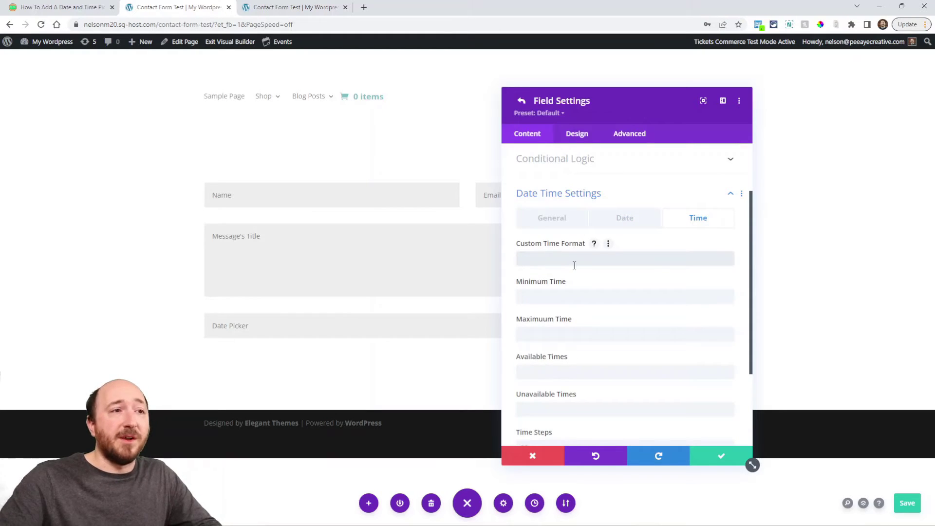
left_click(543, 294)
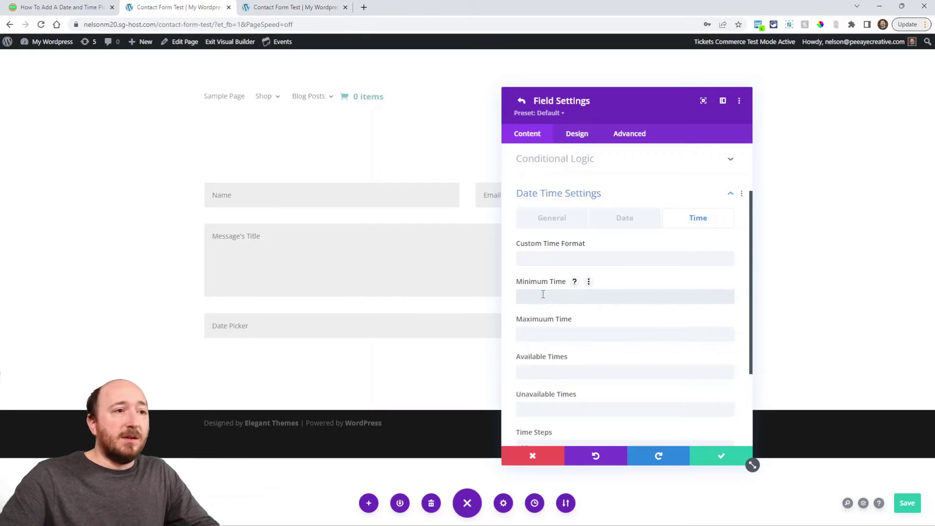
type("9:")
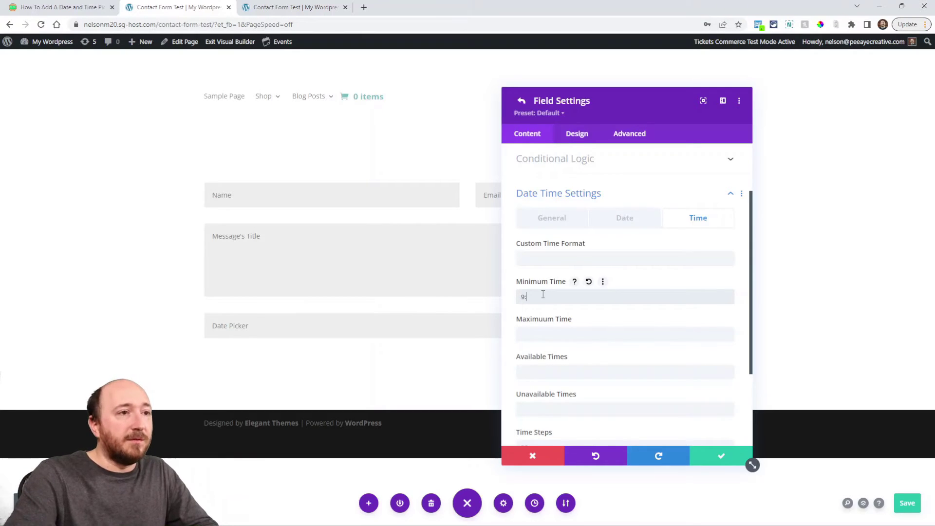
type("00 AM")
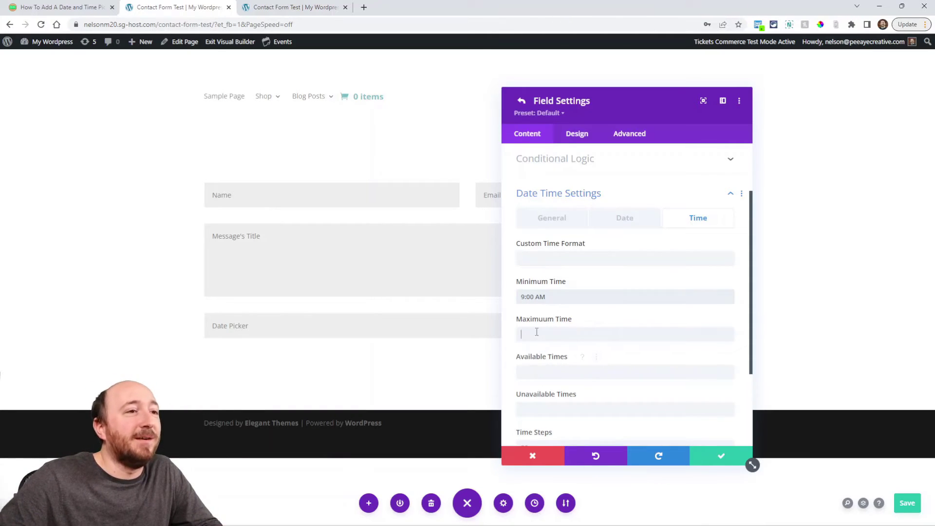
type("4:30 PM")
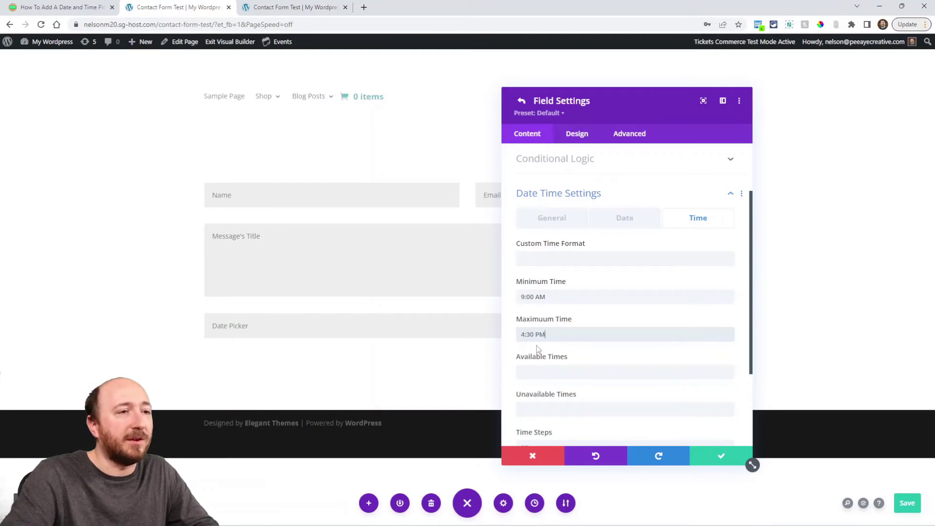
scroll(575, 366, "down", 1)
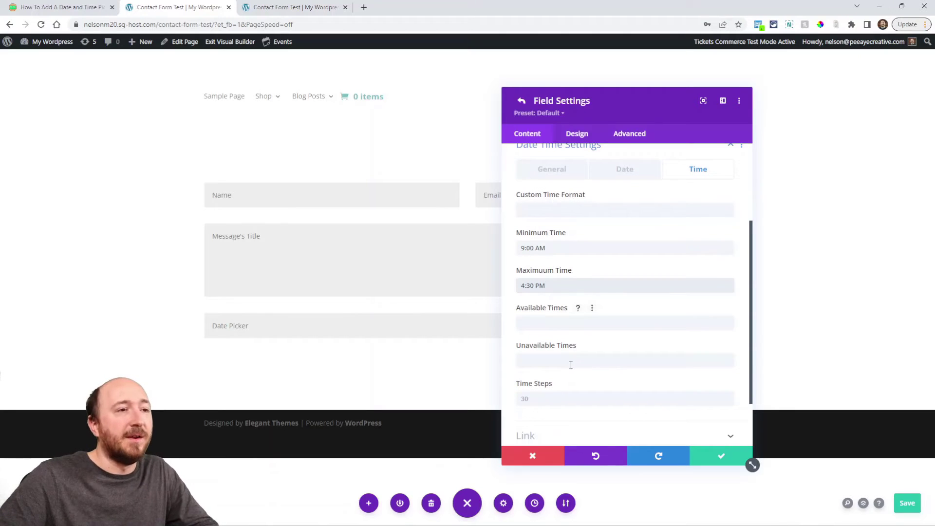
left_click(551, 327)
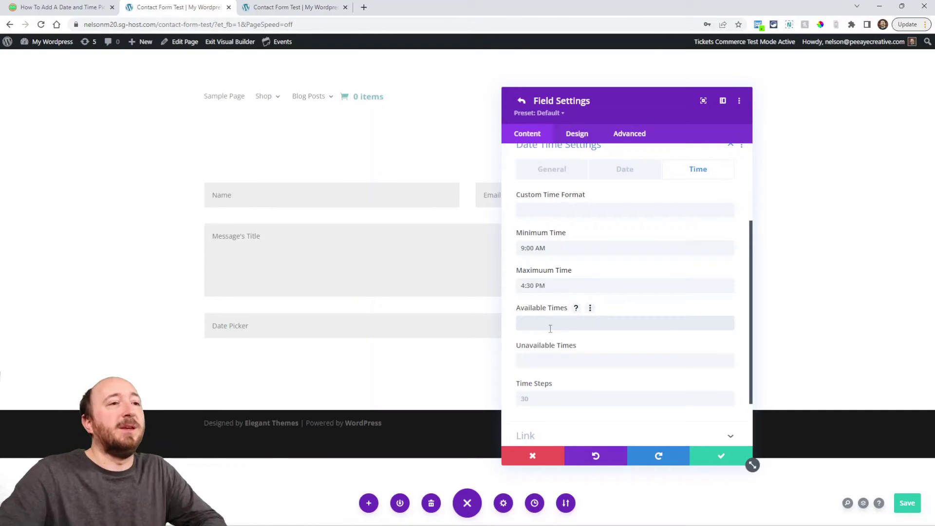
left_click(553, 358)
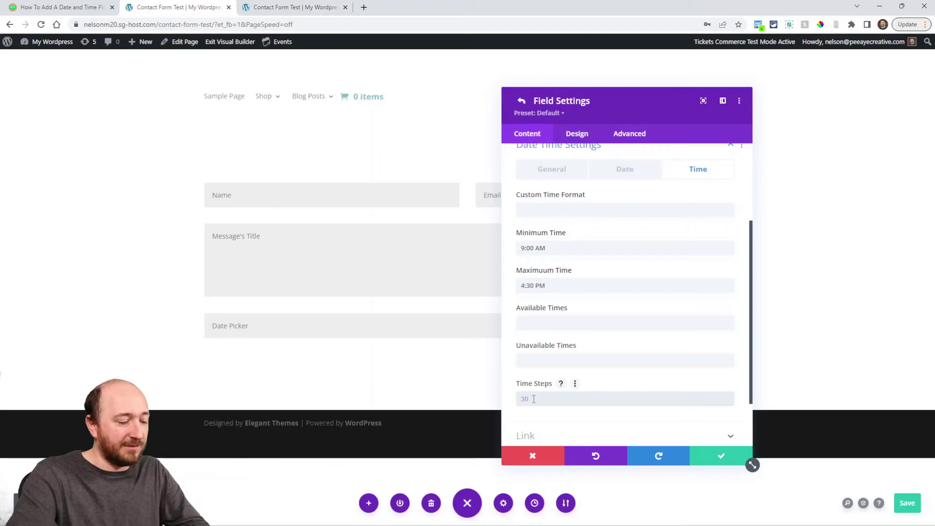
type("15")
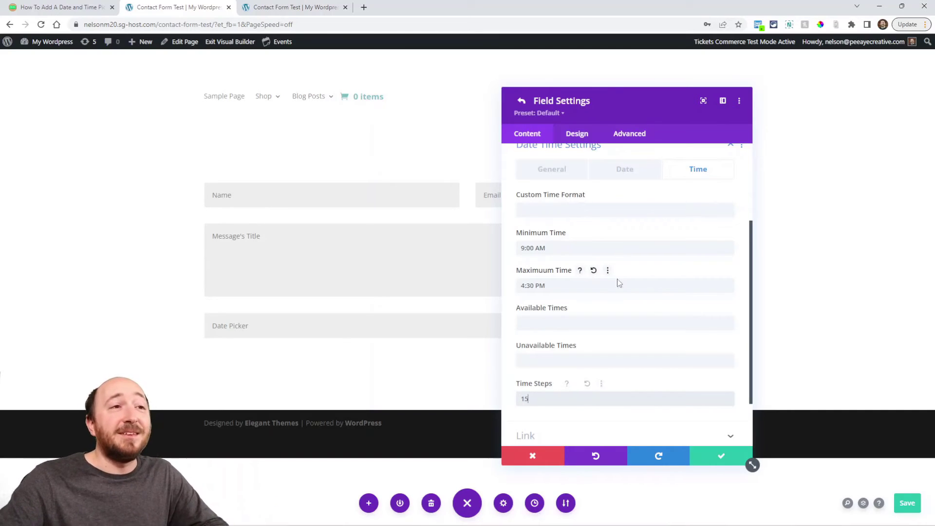
left_click(545, 169)
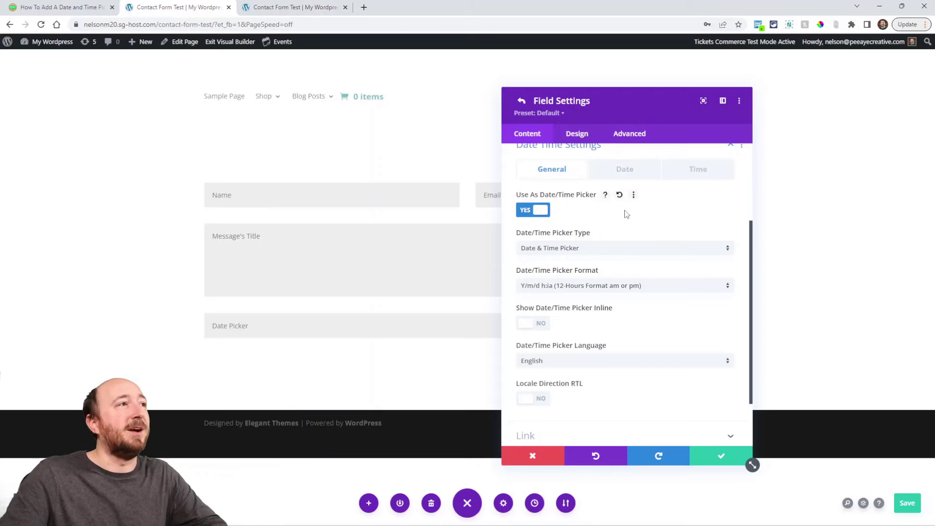
Skim the tutorial article's date/time picker design section, then return to the builder tab
left_click(61, 7)
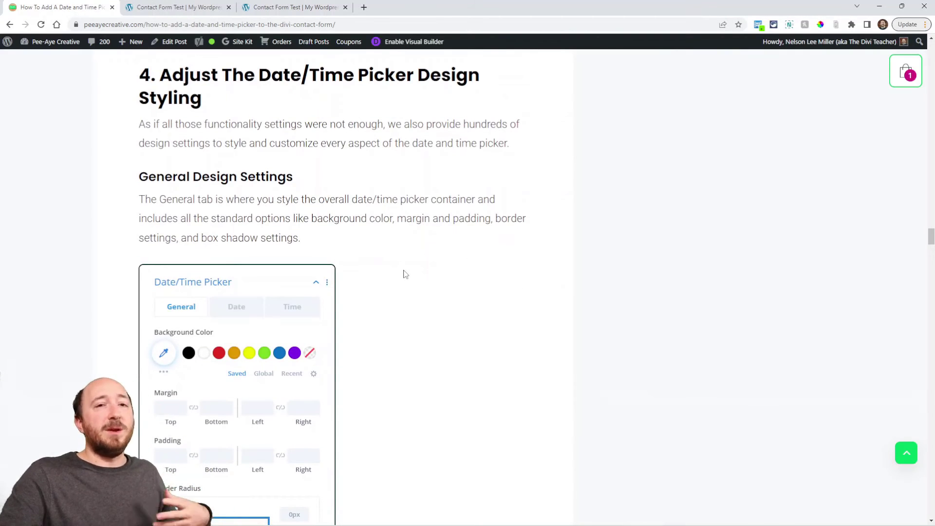
scroll(405, 274, "down", 11)
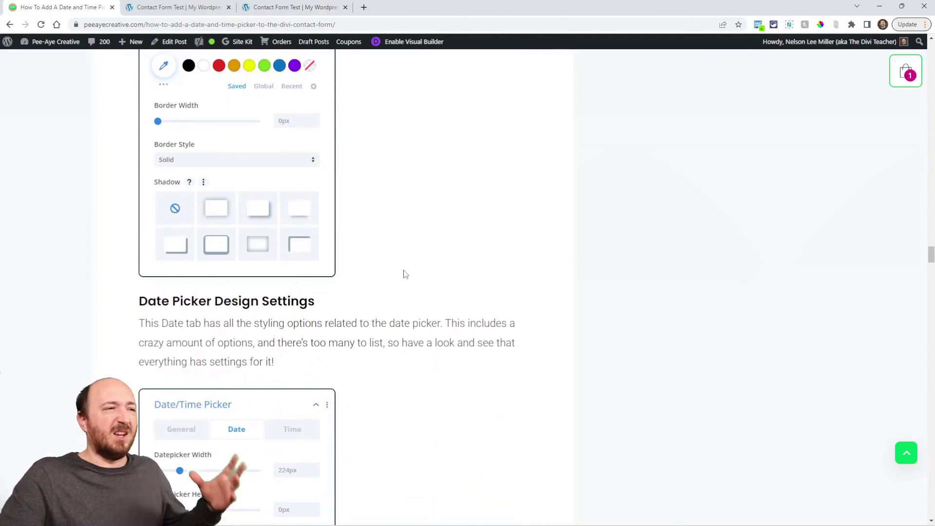
scroll(404, 275, "up", 8)
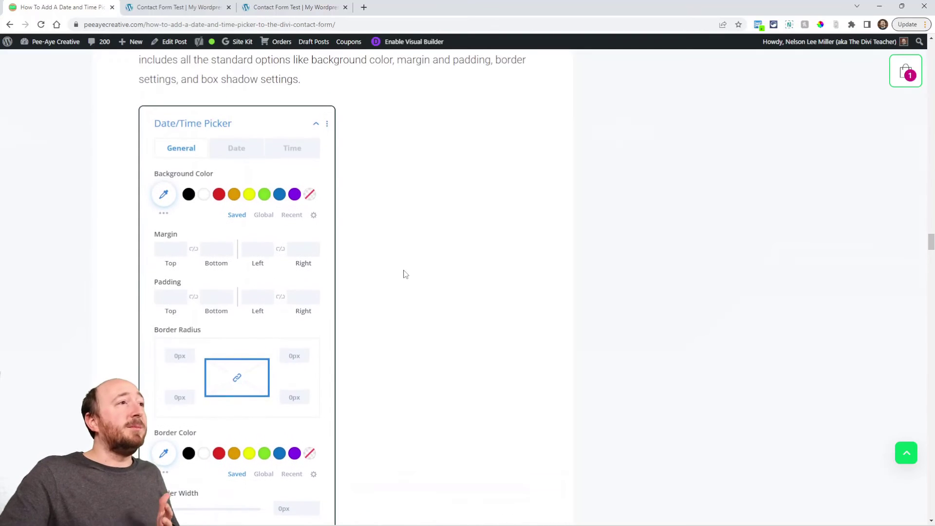
left_click(151, 11)
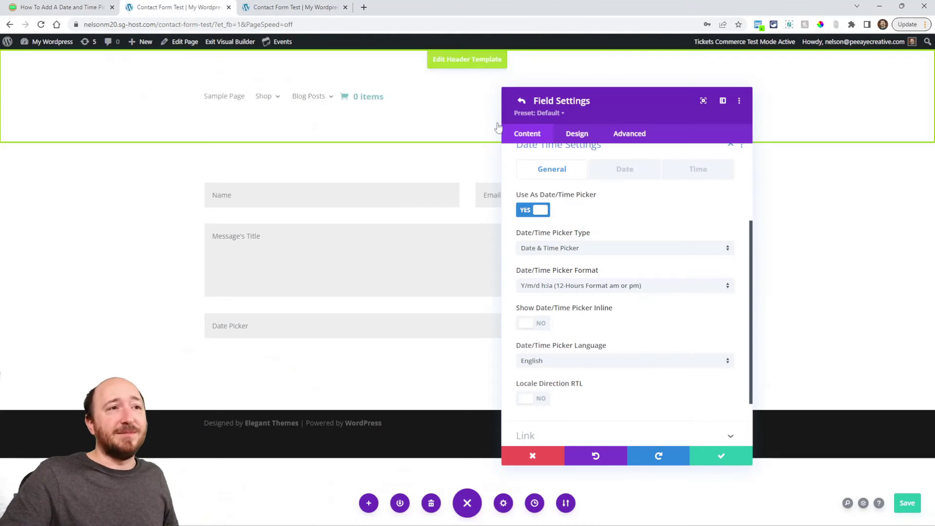
Open the contact form's Design > Date/Time Picker options and check the live form
left_click(521, 102)
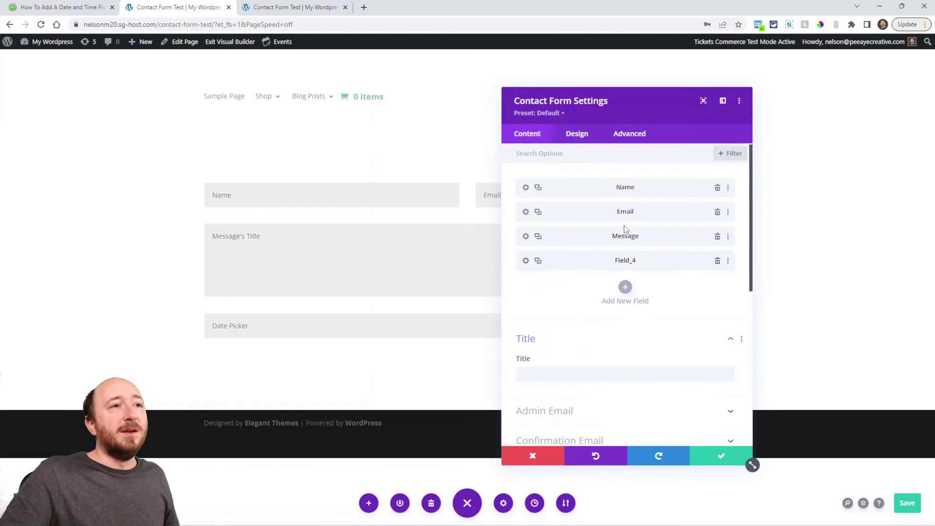
left_click(579, 136)
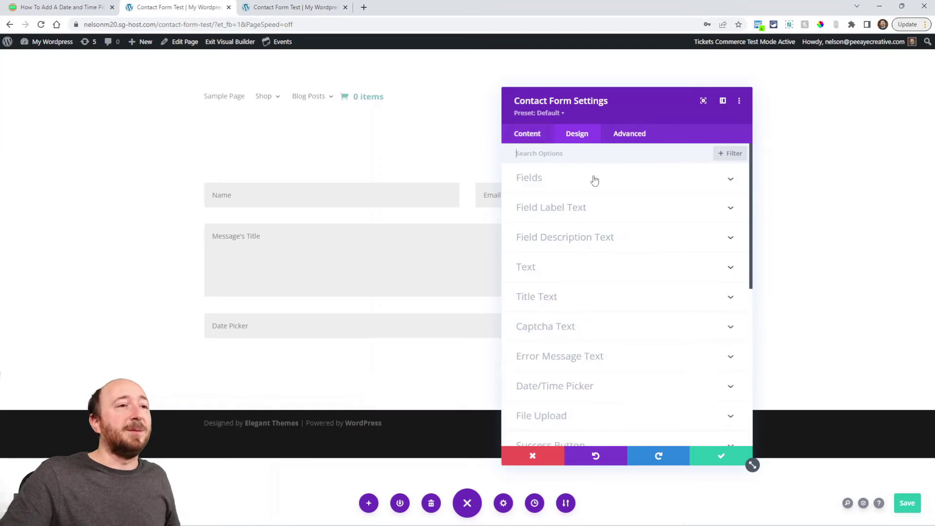
scroll(602, 292, "down", 3)
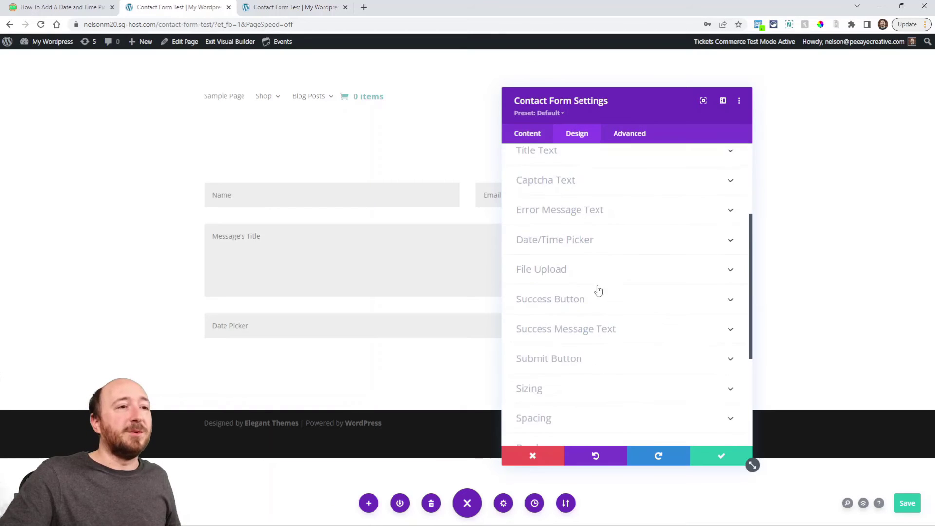
left_click(566, 243)
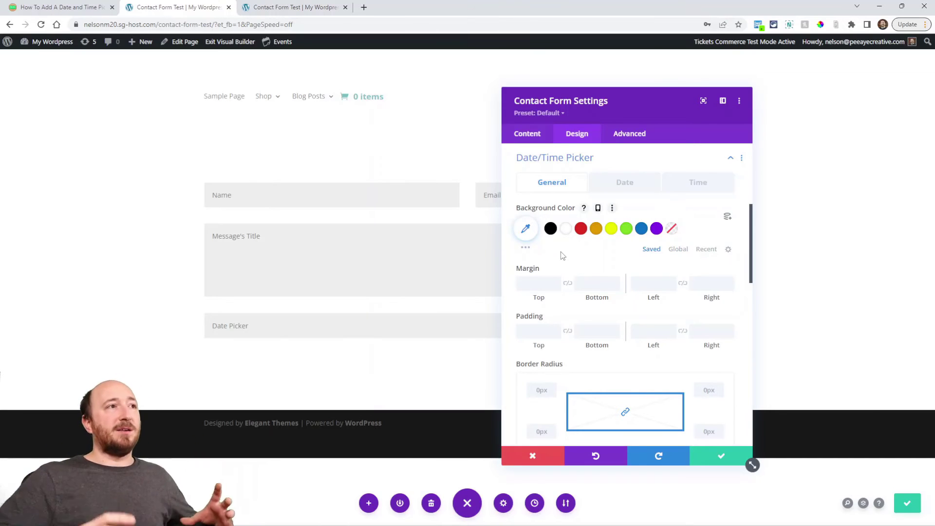
left_click(297, 7)
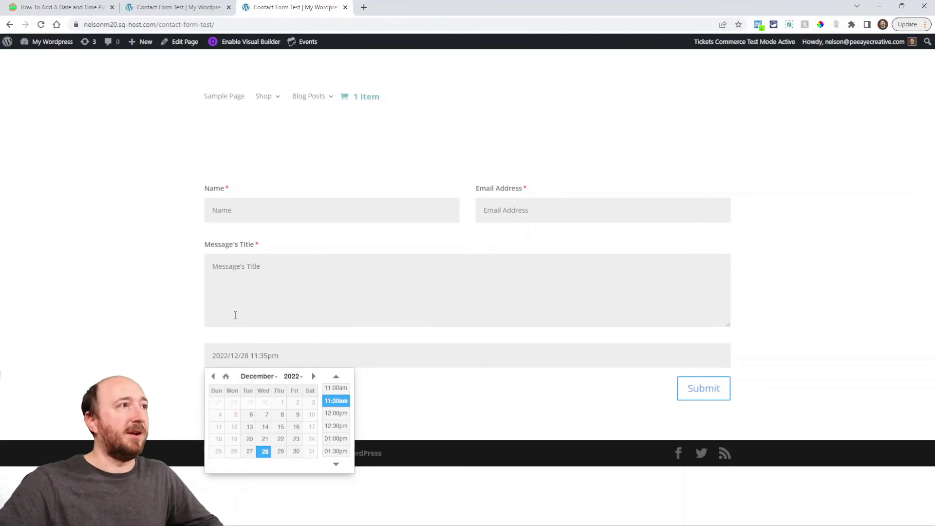
left_click(150, 6)
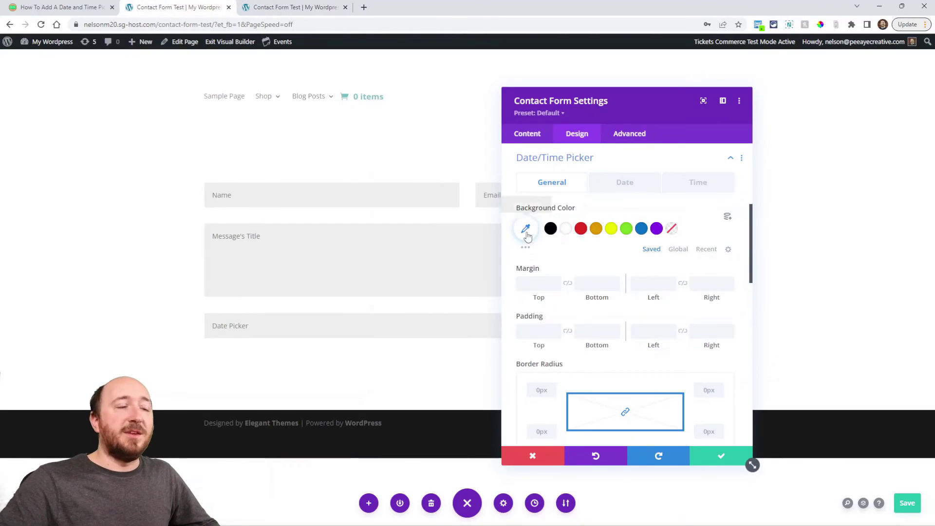
Give the picker a green background, 8px border radius and a 5px blue border
left_click(626, 231)
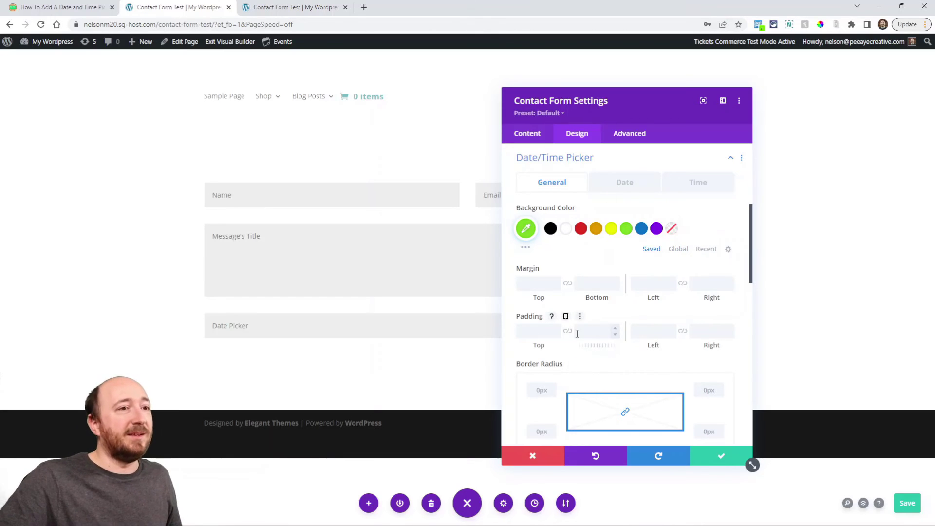
scroll(621, 356, "down", 3)
left_click_drag(551, 276, 552, 237)
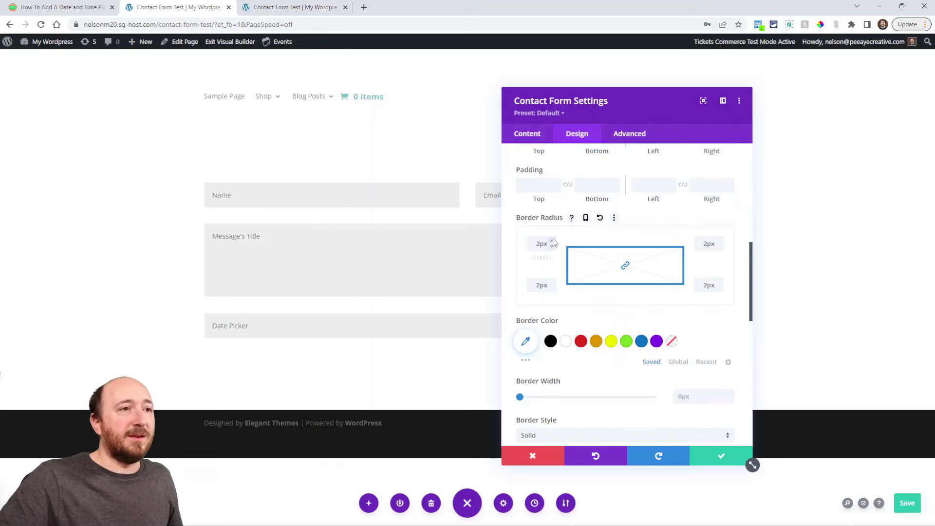
left_click(553, 238)
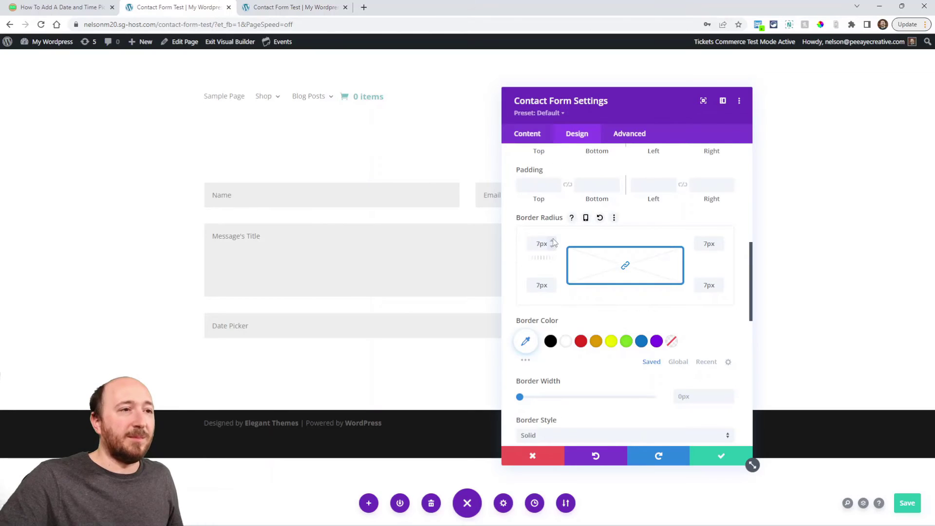
left_click(729, 395)
left_click(729, 394)
left_click(729, 395)
left_click(729, 394)
left_click(729, 395)
left_click(641, 341)
Set the picker's border style to Dotted and save the contact form
scroll(664, 378, "down", 1)
scroll(664, 378, "down", 1)
left_click(595, 341)
left_click(559, 361)
scroll(637, 355, "up", 5)
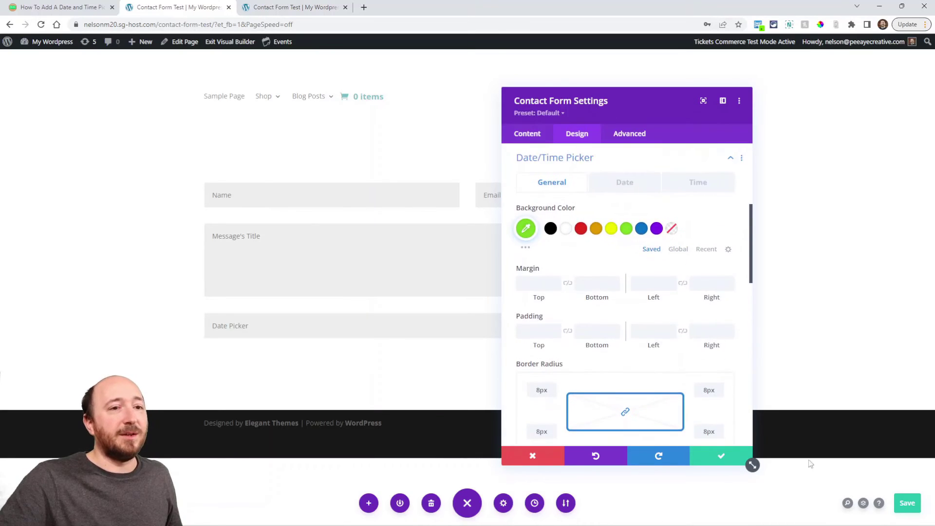
left_click(907, 503)
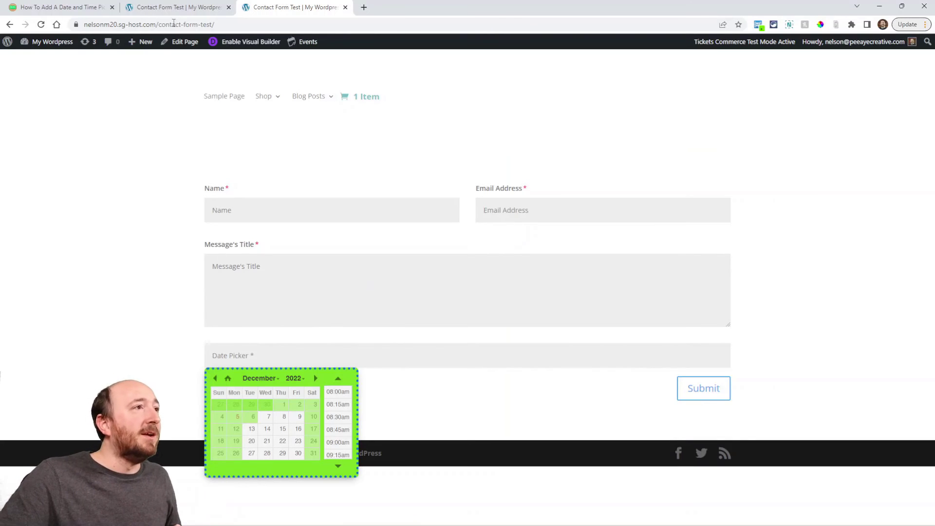
left_click(178, 8)
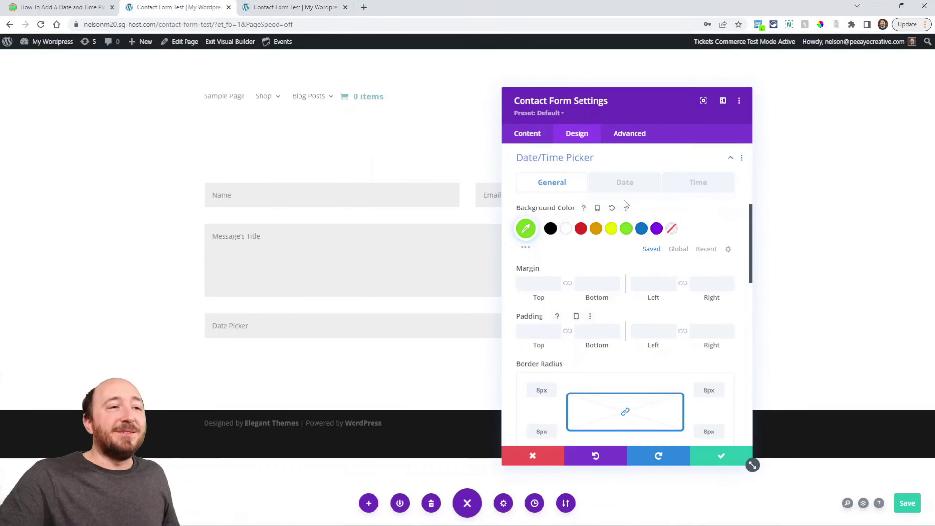
Browse the Date sub-tab styling options, such as Datepicker Width 224px, and compare the live picker
left_click(608, 190)
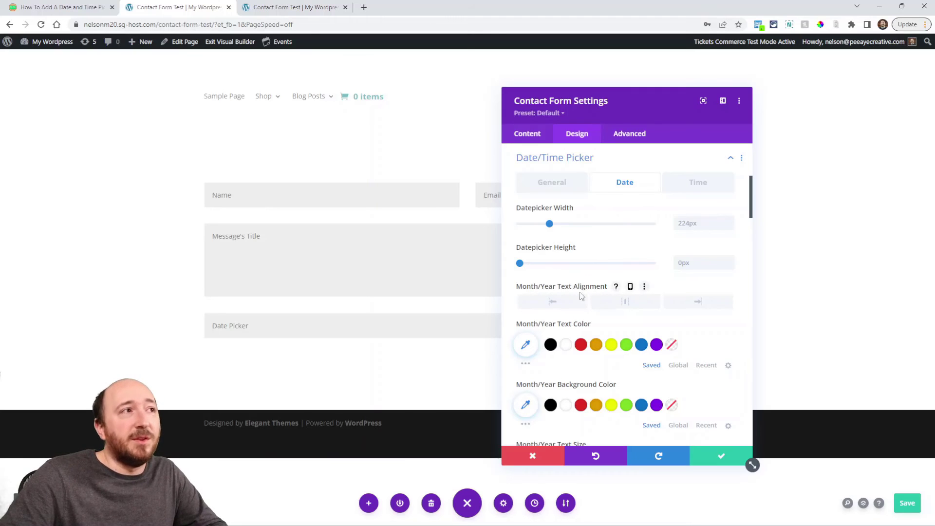
scroll(643, 304, "down", 2)
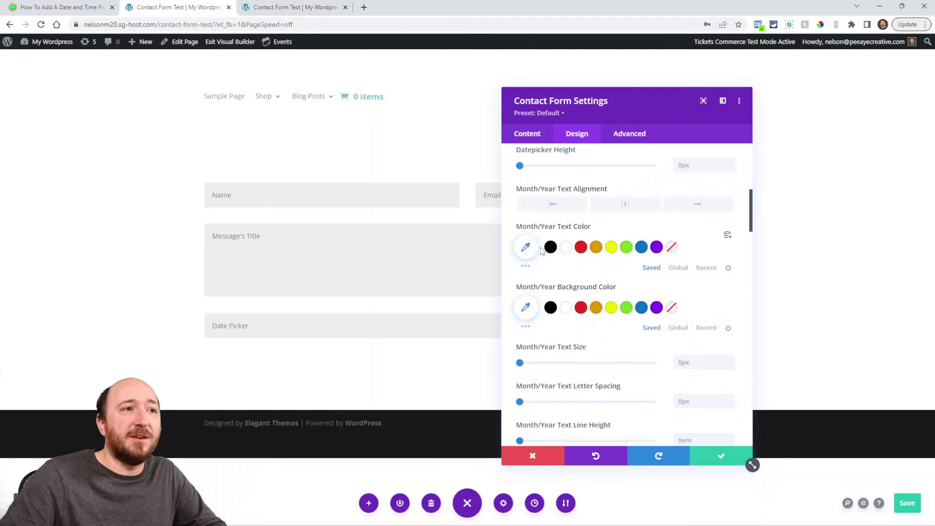
scroll(641, 247, "down", 9)
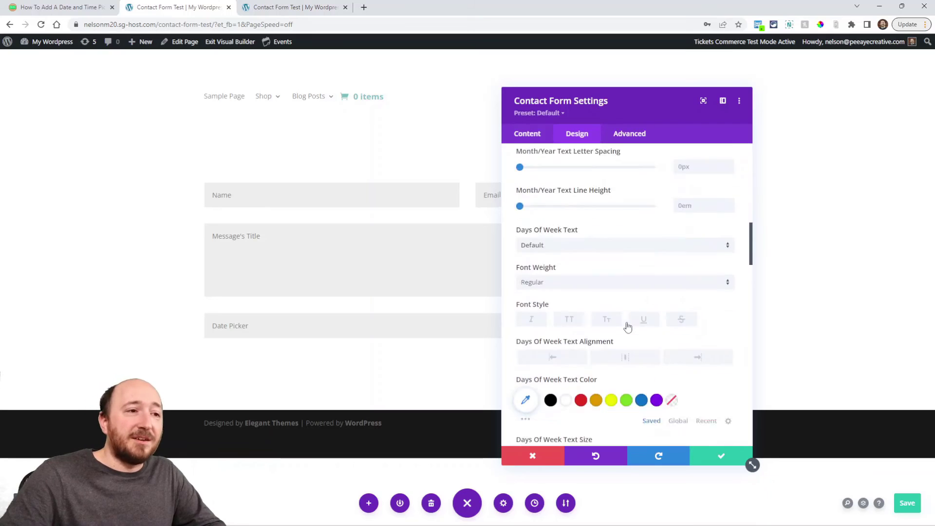
scroll(597, 243, "down", 5)
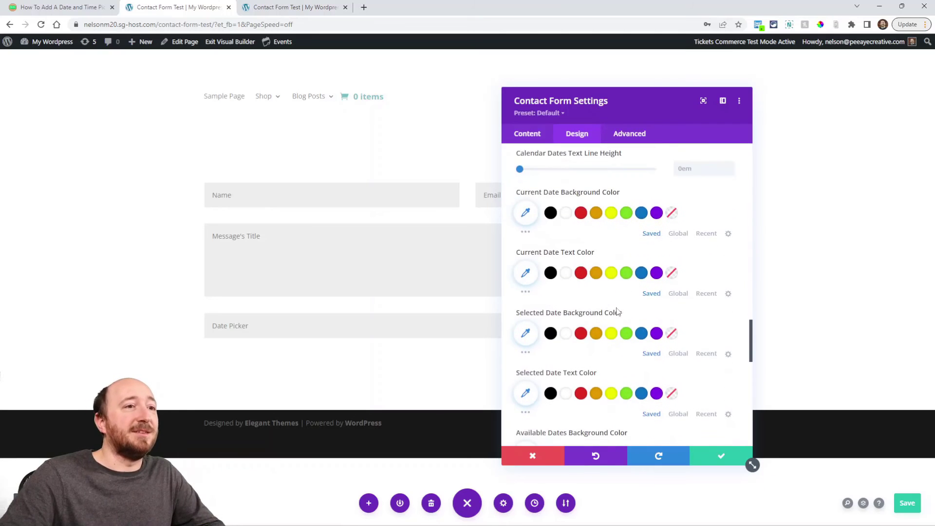
scroll(607, 292, "down", 4)
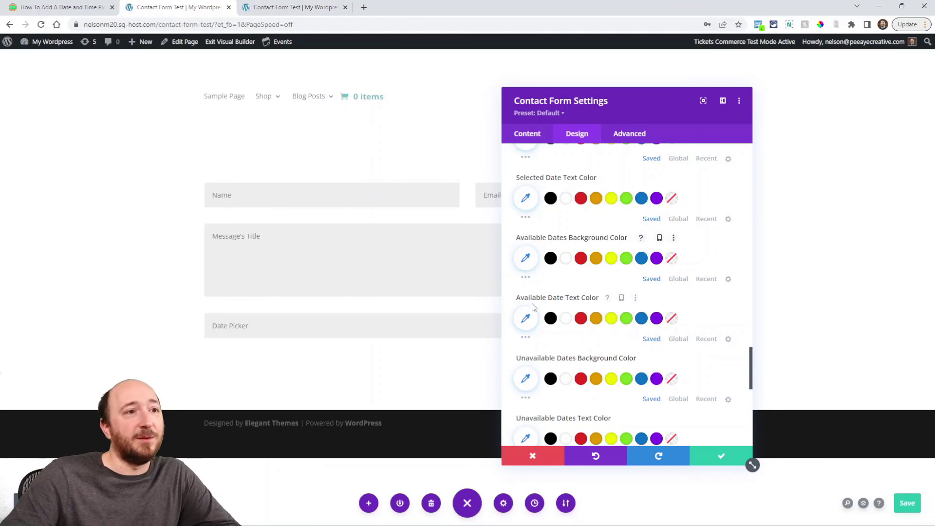
scroll(604, 312, "down", 3)
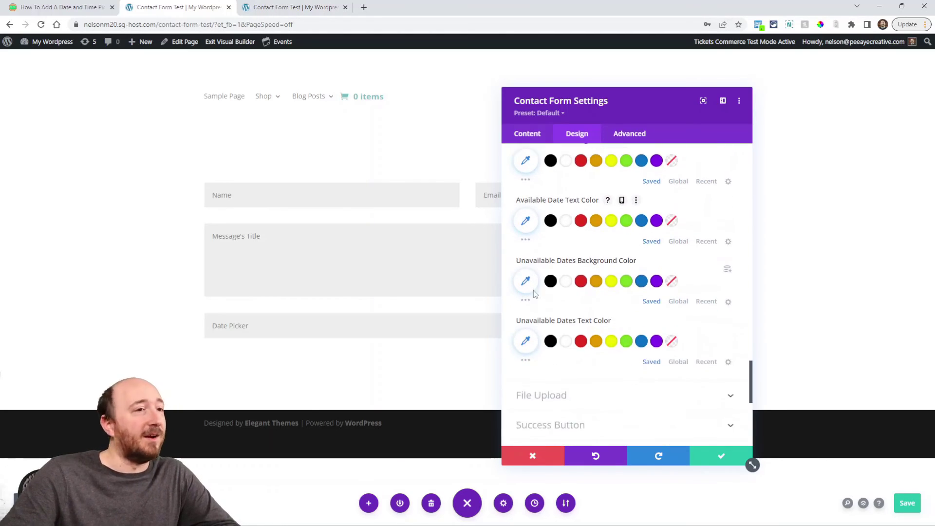
scroll(633, 292, "up", 5)
left_click(282, 9)
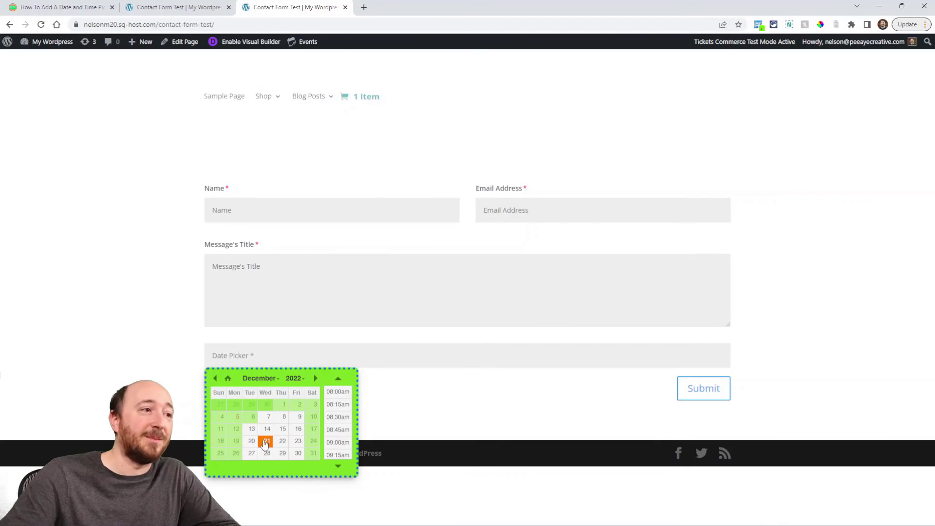
left_click(162, 9)
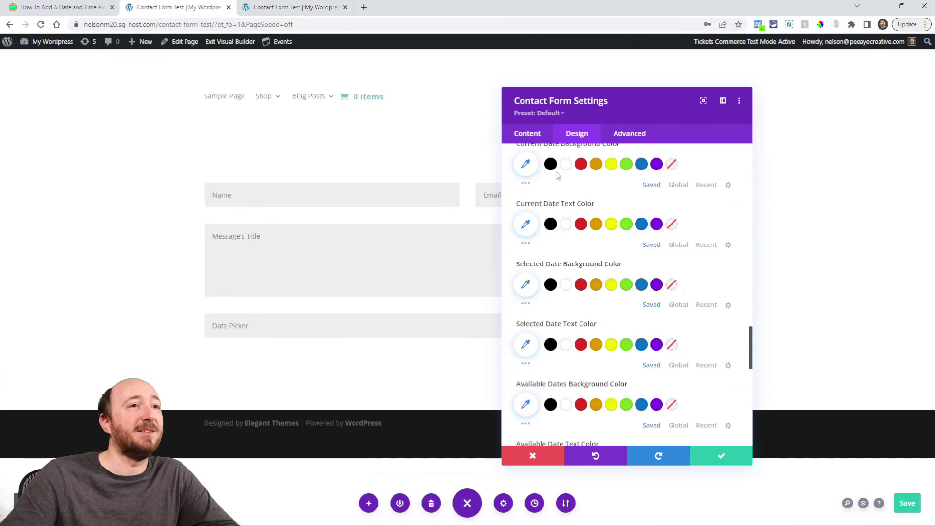
scroll(578, 193, "up", 15)
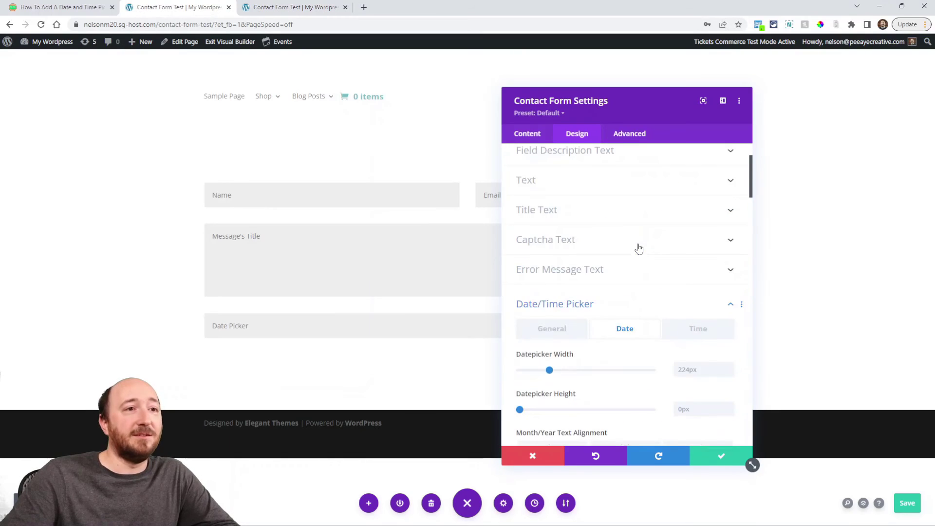
left_click(700, 330)
scroll(624, 251, "down", 3)
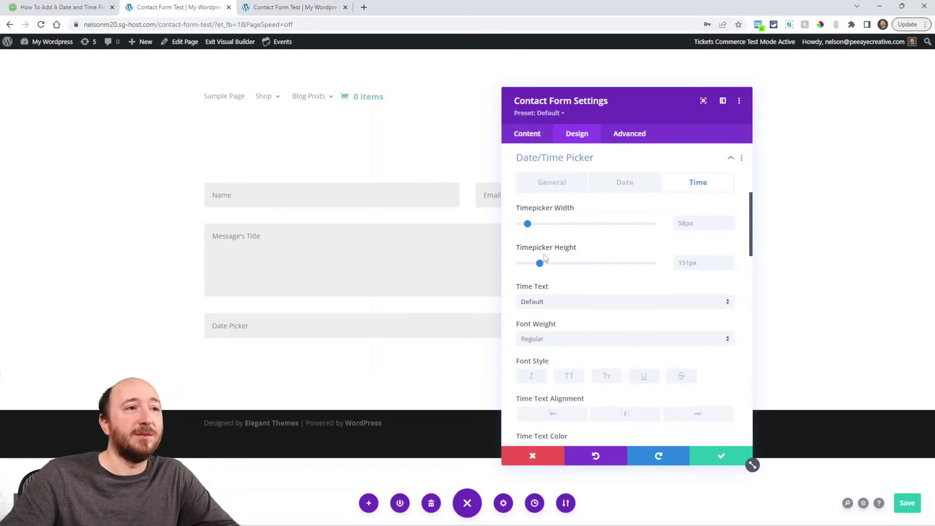
left_click(294, 8)
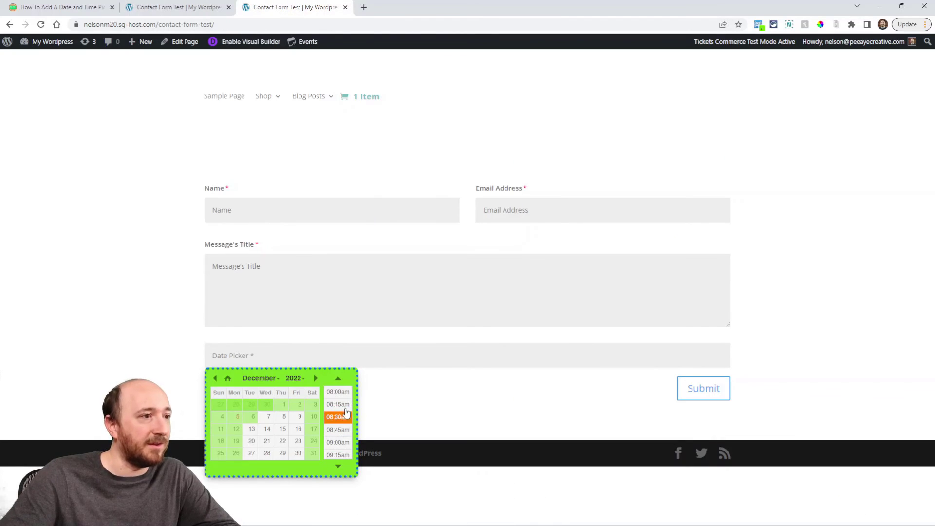
left_click(175, 7)
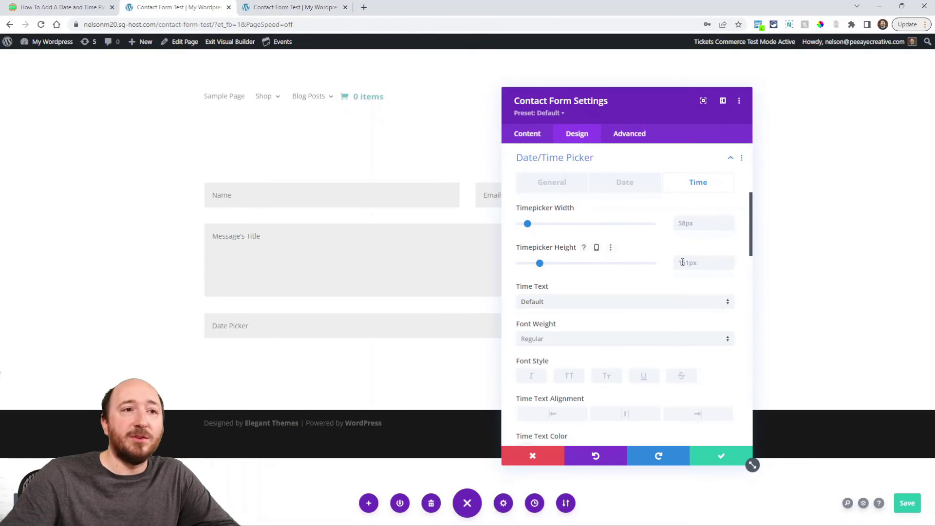
scroll(573, 296, "down", 2)
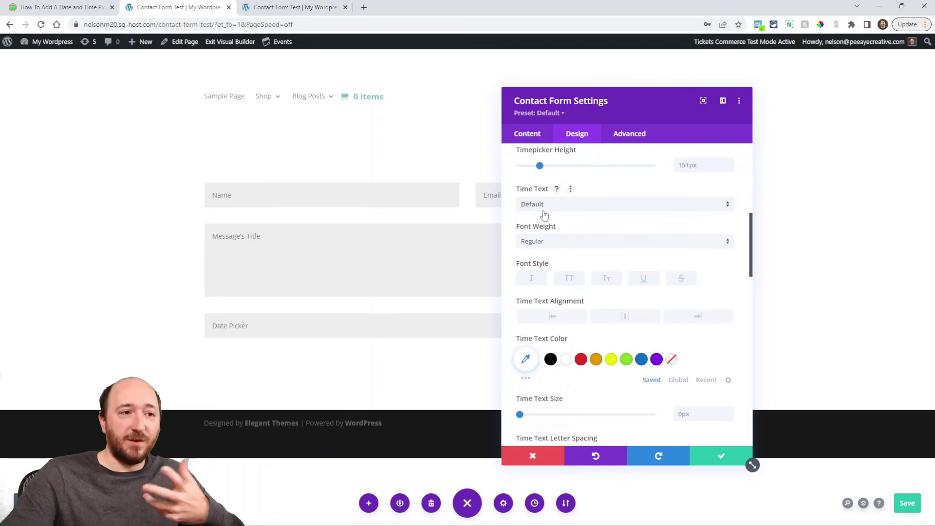
scroll(574, 243, "down", 7)
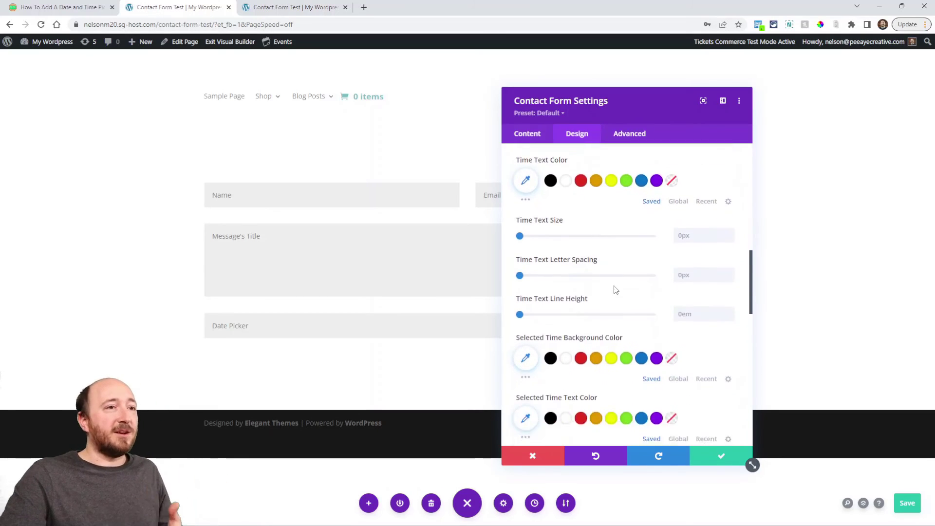
scroll(615, 291, "down", 2)
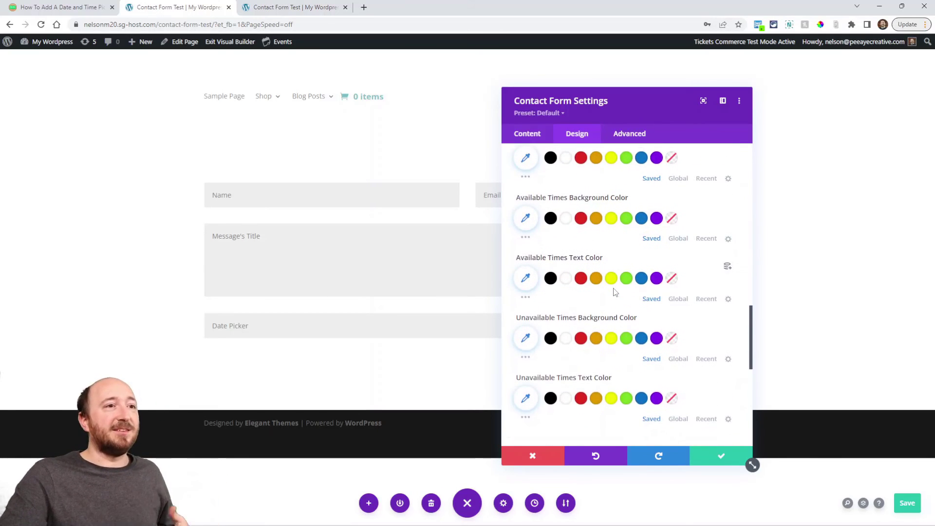
Scroll the tutorial article to its Date Picker Design Settings section on calendar dates
left_click(61, 11)
scroll(404, 263, "down", 10)
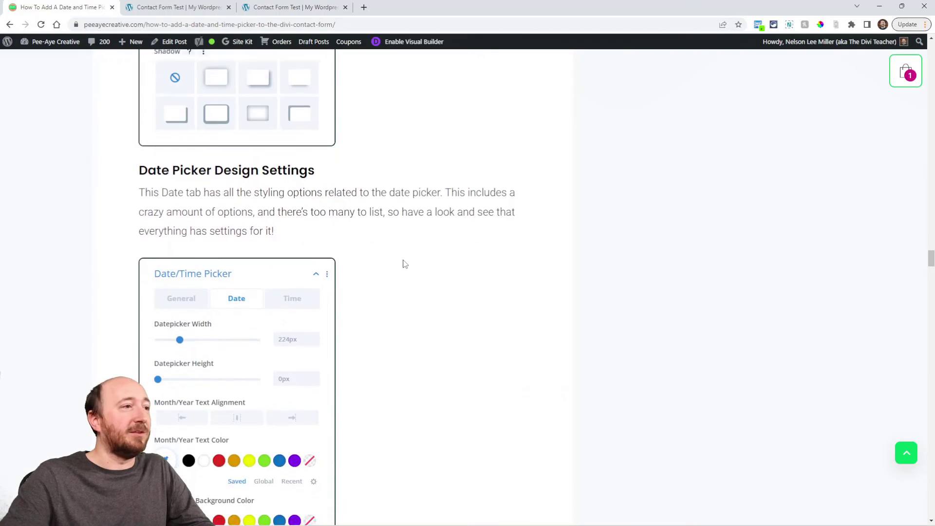
scroll(404, 264, "down", 15)
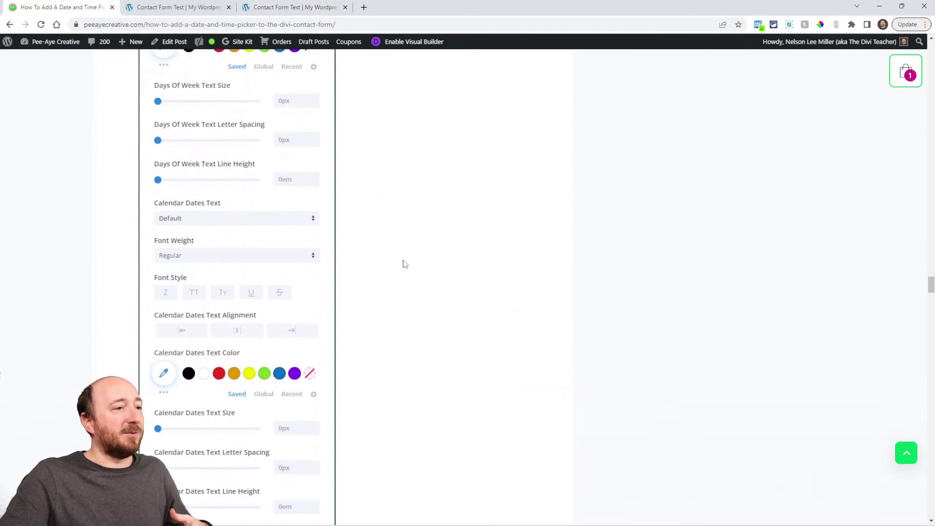